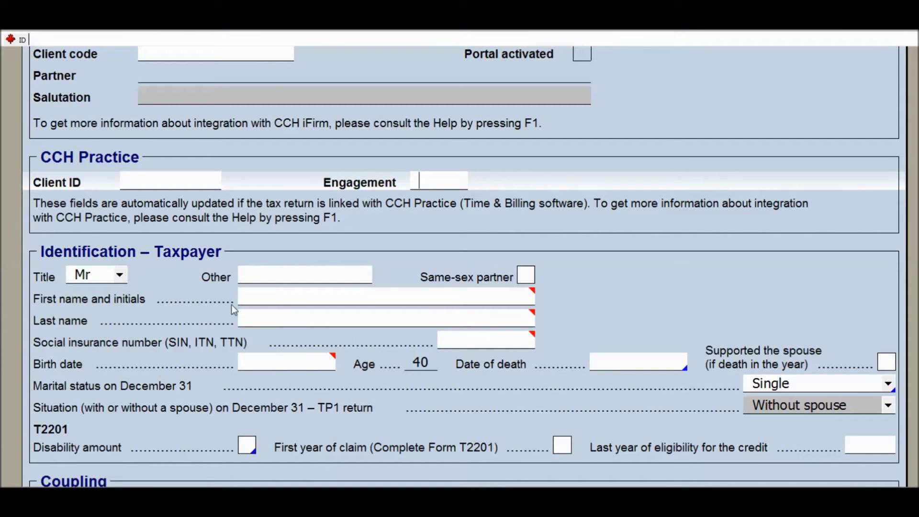
# Step: Enter the taxpayer's first and last name in the taxpayer identification section
pyautogui.click(269, 297)
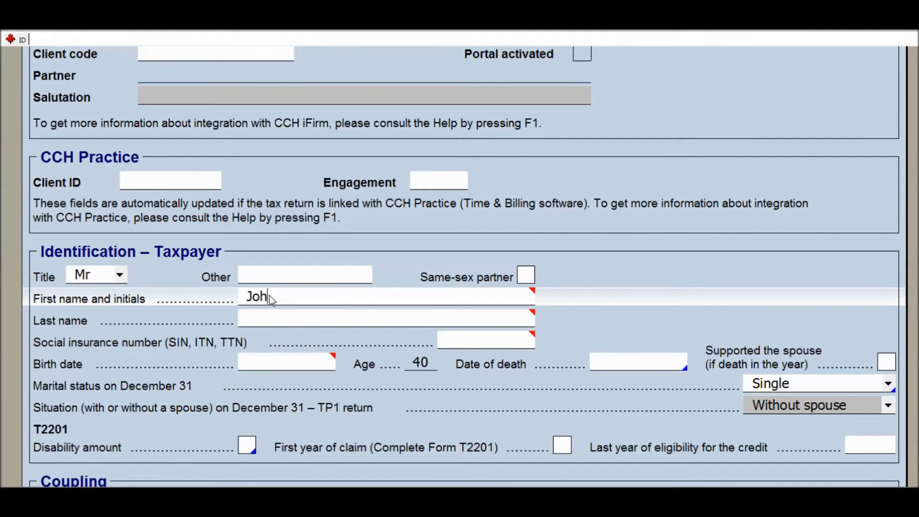
pyautogui.press('Tab')
pyautogui.write('Doe')
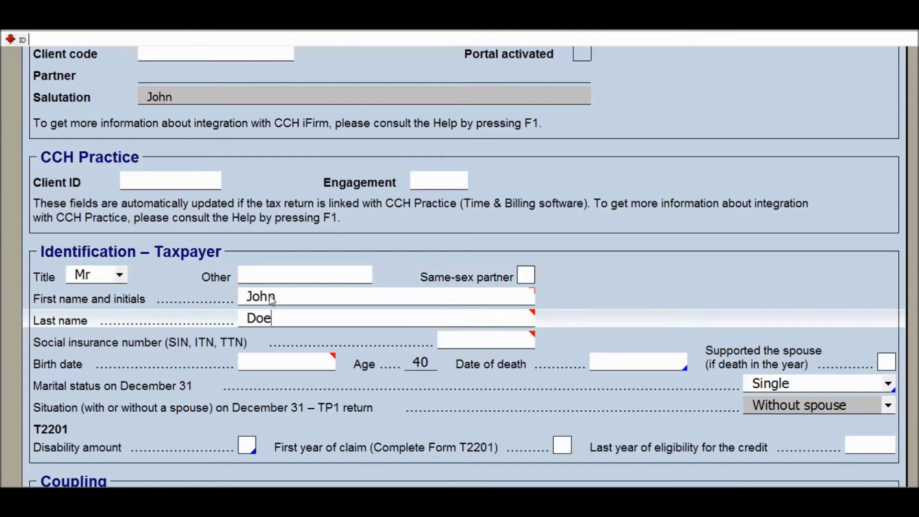
# Step: Enter the taxpayer's social insurance number and accept the value as entered
pyautogui.press('Tab')
pyautogui.write('12')
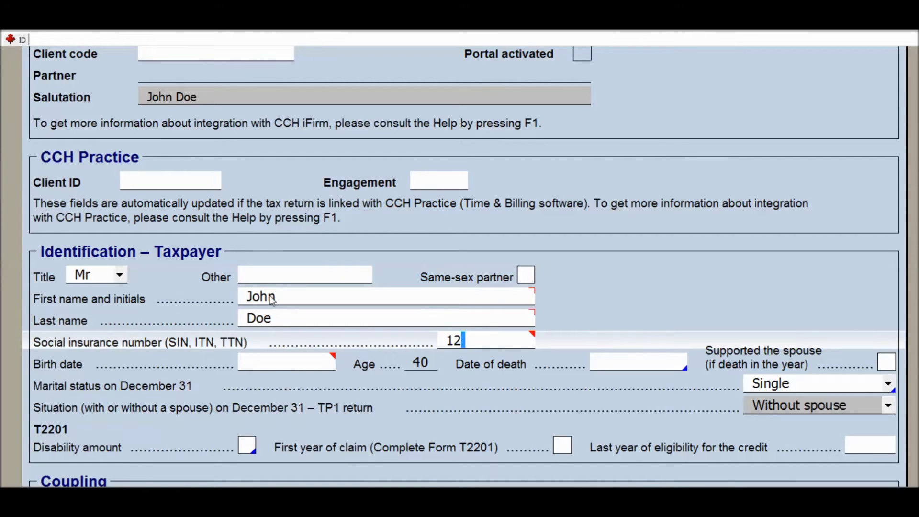
pyautogui.write('3 456 789')
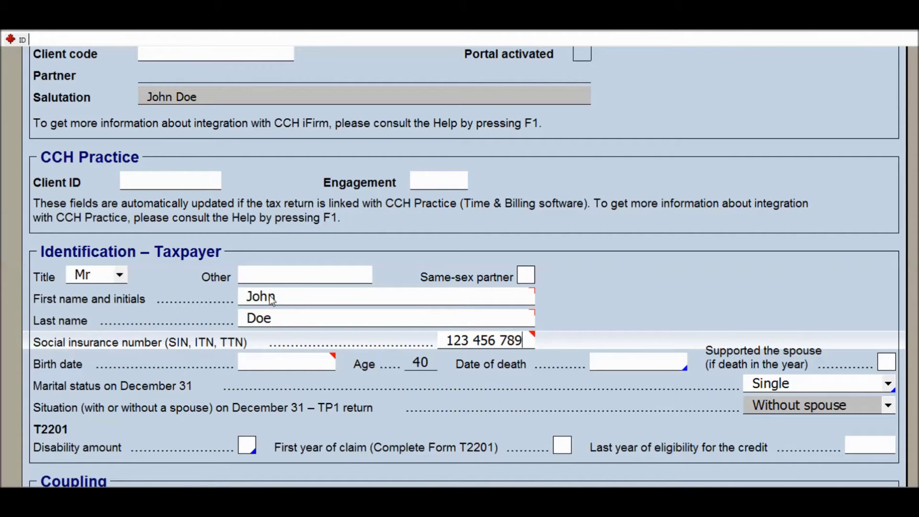
pyautogui.press('Tab')
pyautogui.press('Left')
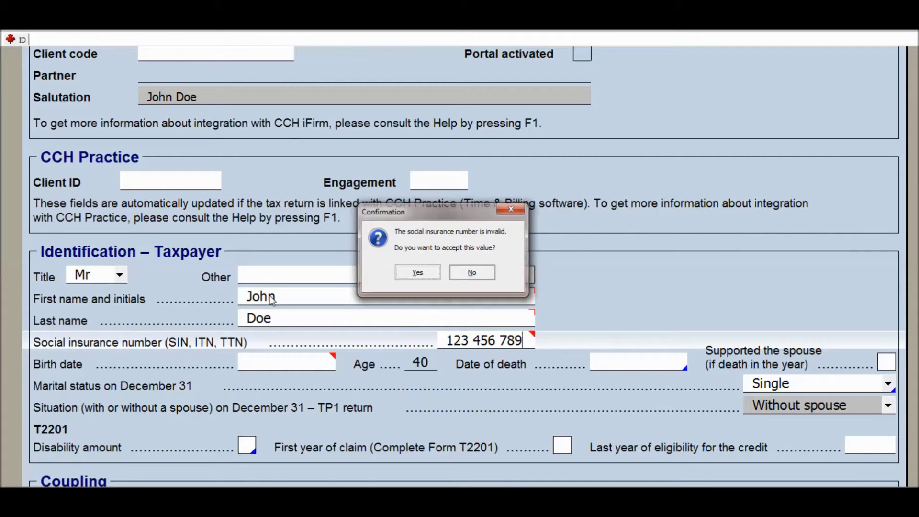
pyautogui.press('Return')
# Step: Enter the taxpayer's date of birth in the identification section
pyautogui.write('197')
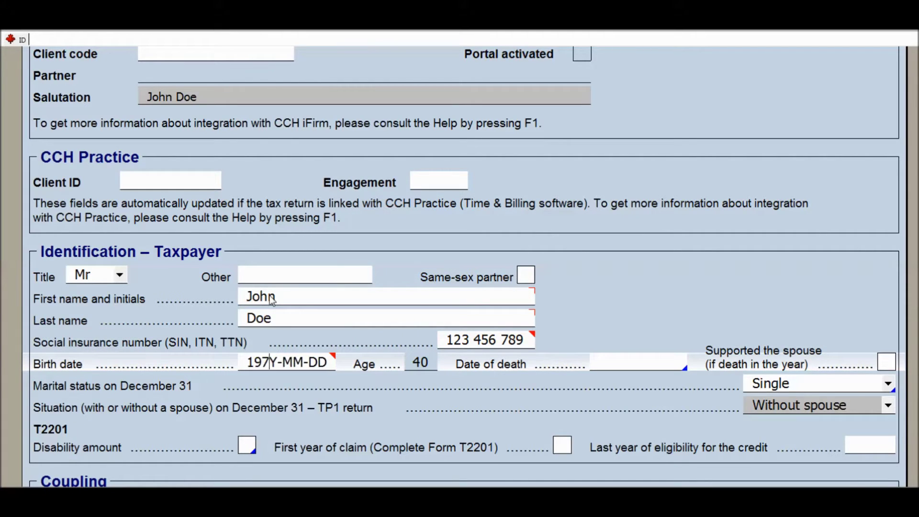
pyautogui.write('0-01-01')
pyautogui.press('Tab')
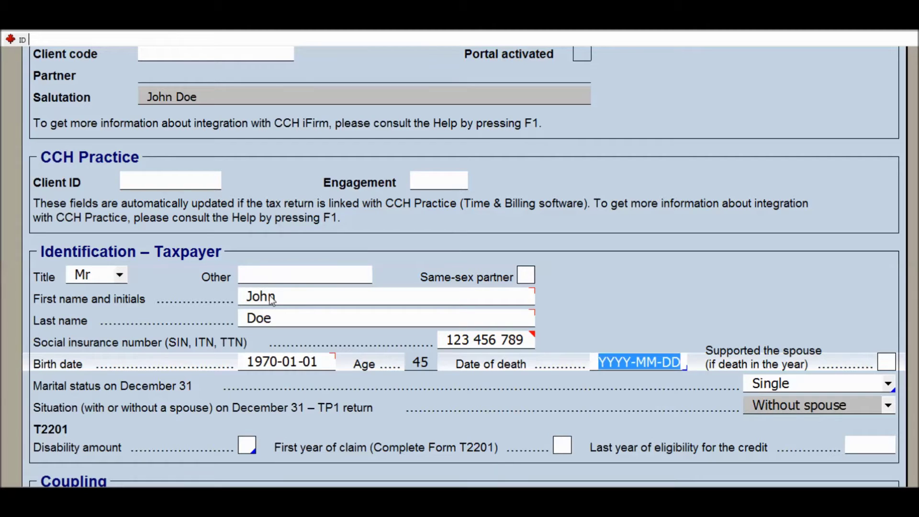
# Step: Fill in the street number and street name of the taxpayer's mailing address
pyautogui.scroll(-6, 287, 326)
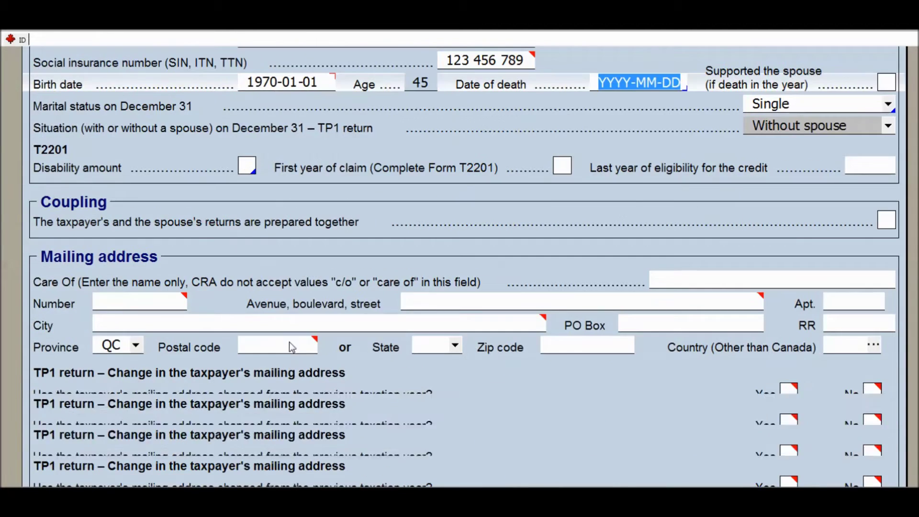
pyautogui.click(140, 300)
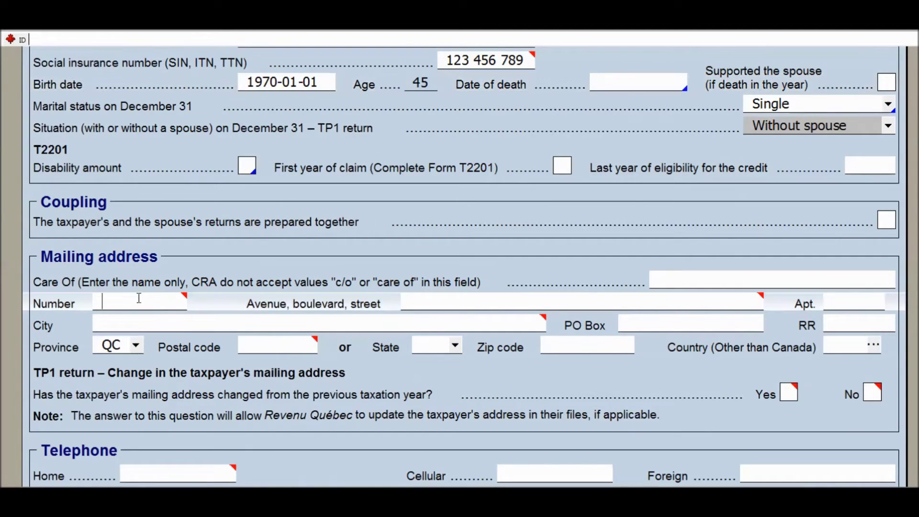
pyautogui.write('123')
pyautogui.press('Tab')
pyautogui.write('Address Street')
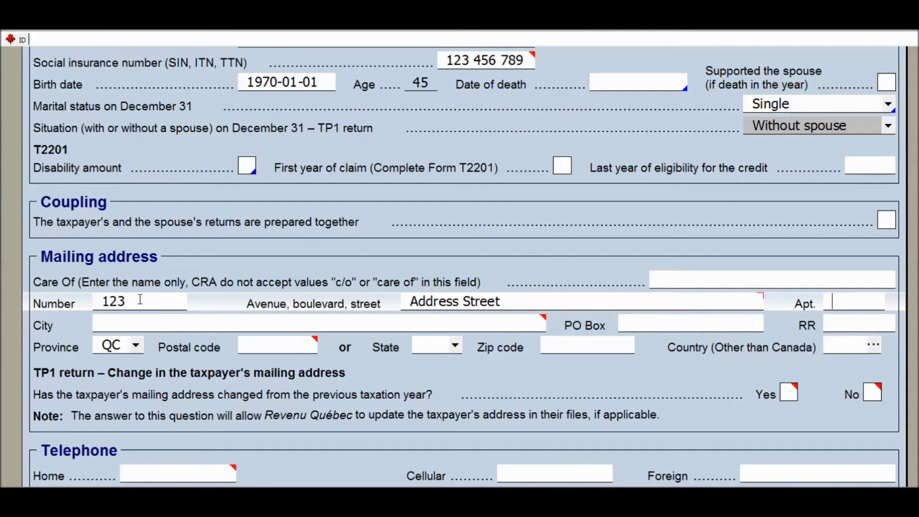
# Step: Complete the mailing address with the city, province ON and postal code, and answer No to the mailing address having changed
pyautogui.press('Tab')
pyautogui.write('Toronto')
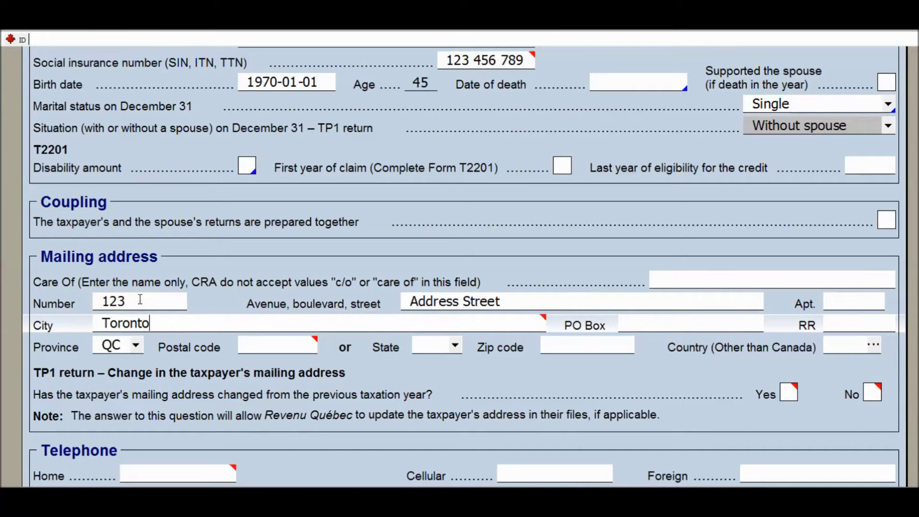
pyautogui.press('Tab')
pyautogui.press('Tab')
pyautogui.press('Tab')
pyautogui.write('ON')
pyautogui.press('Tab')
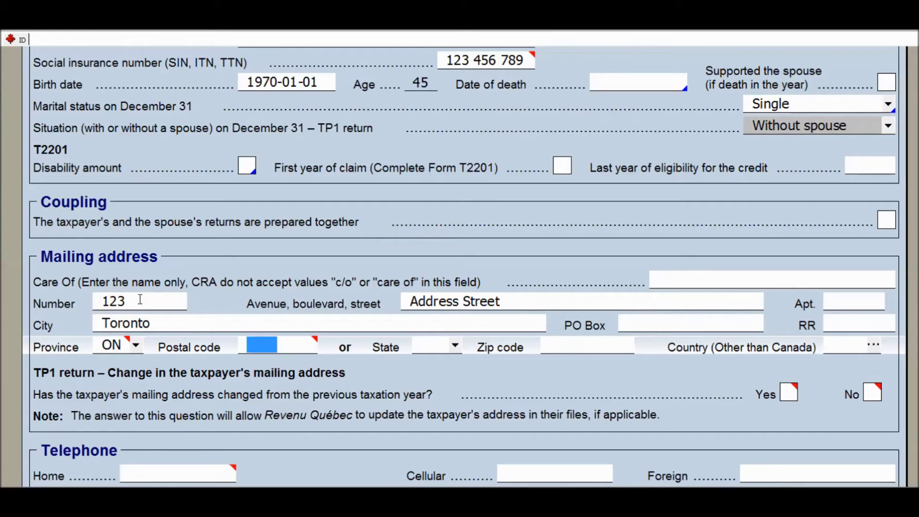
pyautogui.write('A')
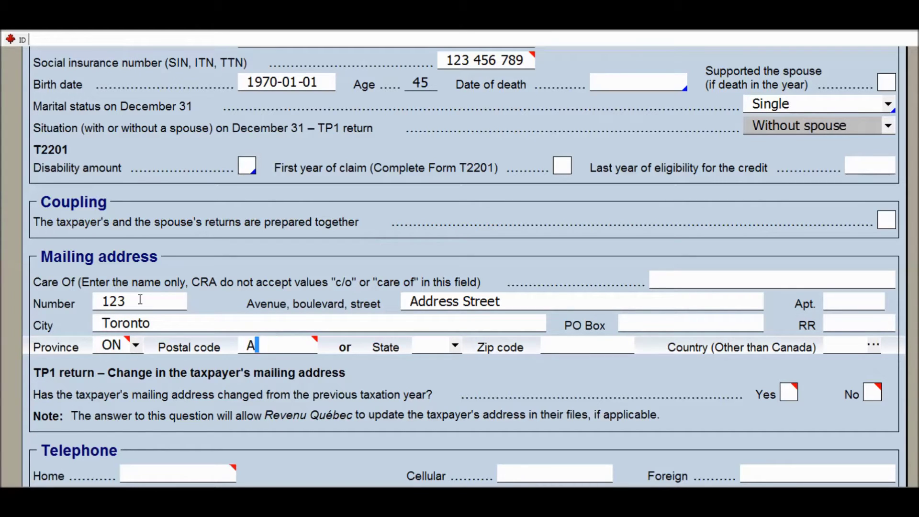
pyautogui.write('0B 1C2')
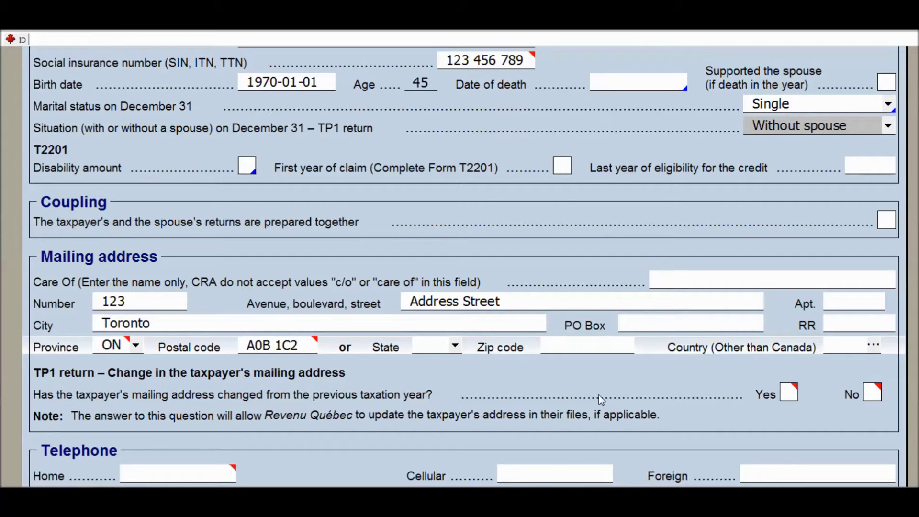
pyautogui.click(873, 392)
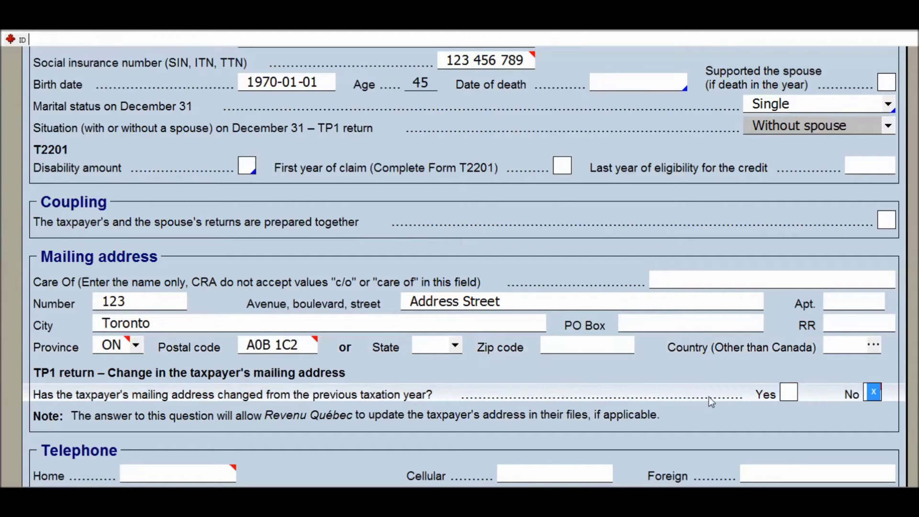
# Step: Enter the taxpayer's home telephone number and mark the CRA online mail service as already registered
pyautogui.scroll(-2, 622, 386)
pyautogui.scroll(-2, 605, 382)
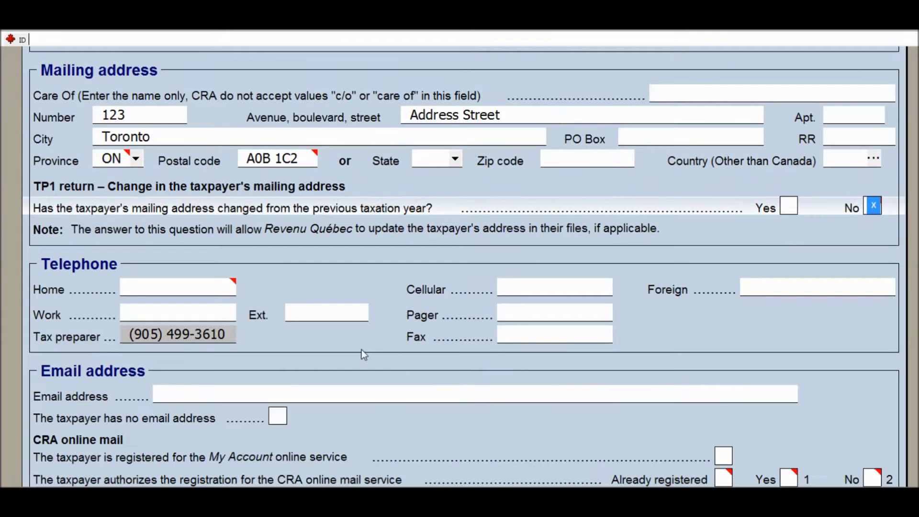
pyautogui.click(208, 289)
pyautogui.write('416) 123-')
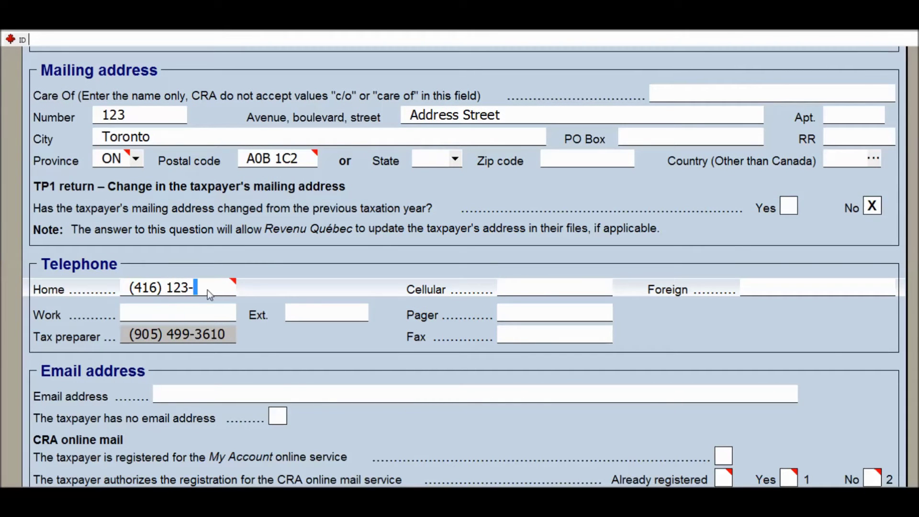
pyautogui.write('4567')
pyautogui.press('Tab')
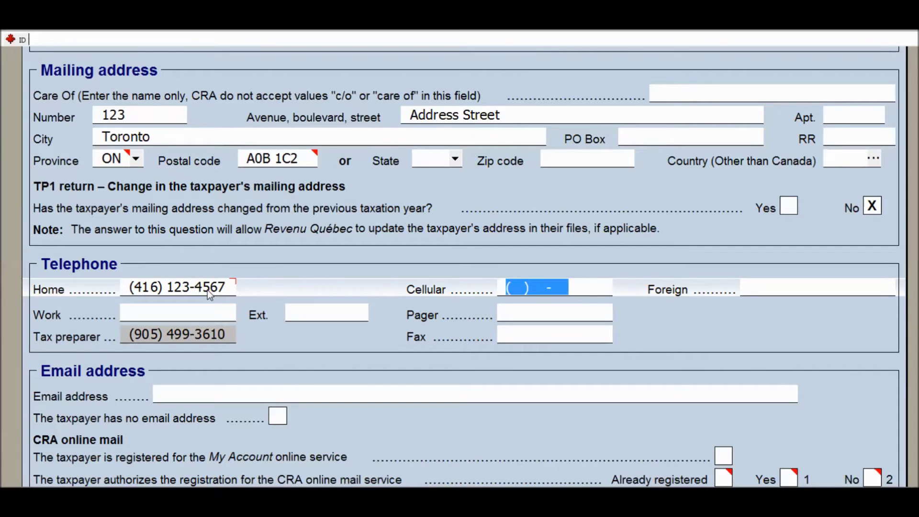
pyautogui.scroll(-2, 278, 309)
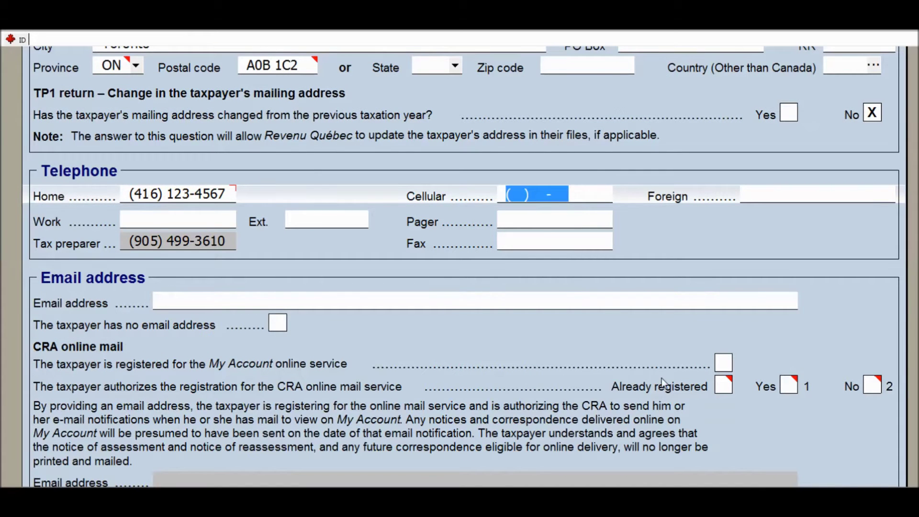
pyautogui.click(721, 387)
# Step: Set the province of residence on December 31, 2015 to Ontario and answer Yes to the home address matching the mailing address
pyautogui.scroll(-4, 721, 387)
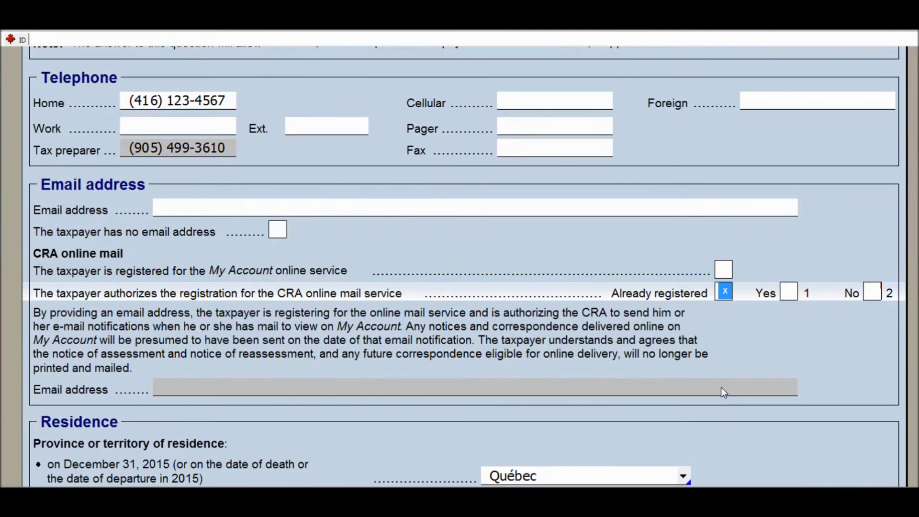
pyautogui.click(594, 386)
pyautogui.write('O')
pyautogui.press('Tab')
pyautogui.scroll(-2, 591, 386)
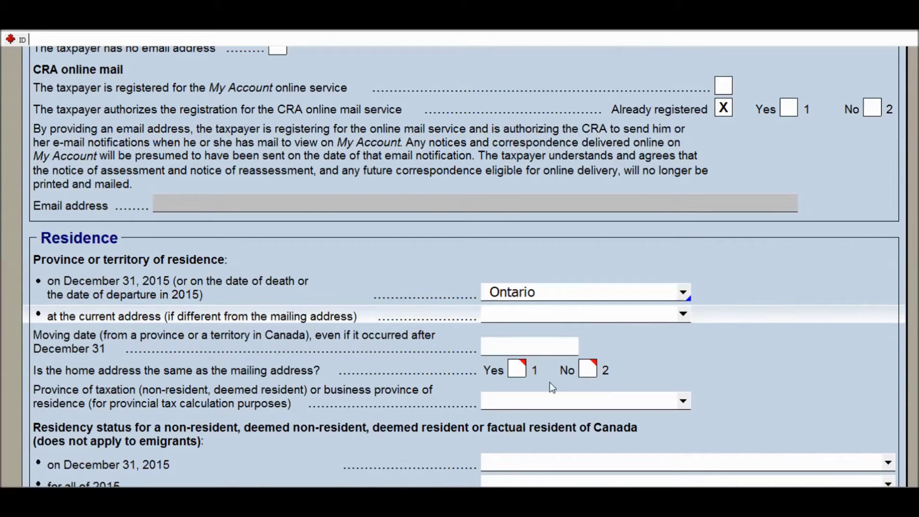
pyautogui.click(516, 371)
# Step: Answer Yes to Canadian citizenship and the Elections Canada authorization, and No to foreign property over CAN$100,000
pyautogui.scroll(-8, 610, 331)
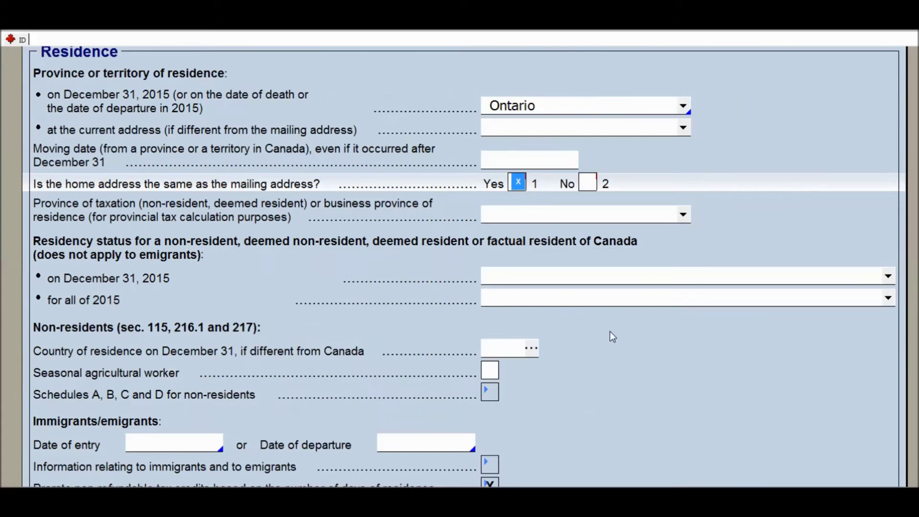
pyautogui.scroll(-11, 614, 334)
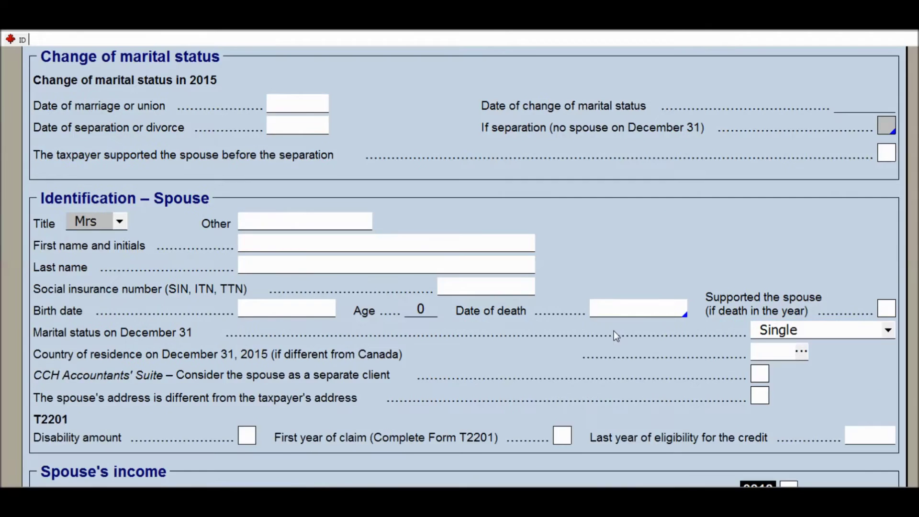
pyautogui.scroll(-6, 615, 335)
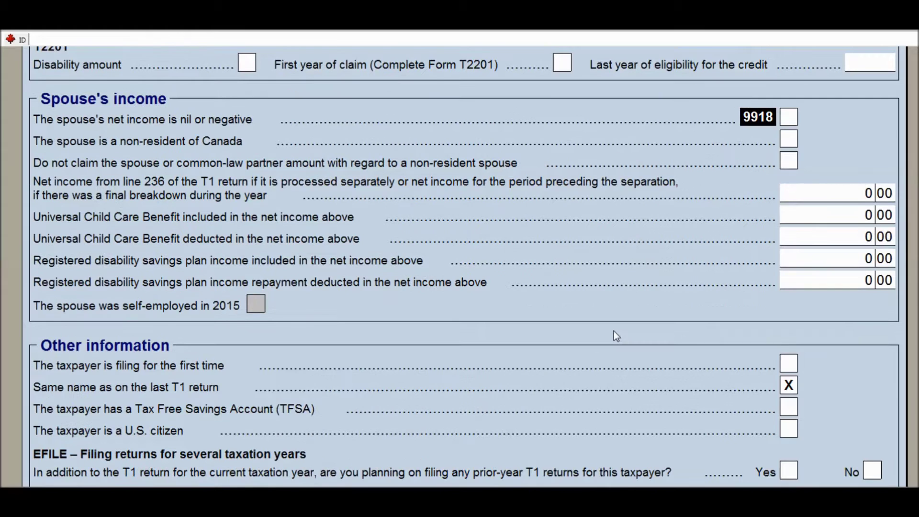
pyautogui.scroll(-2, 616, 335)
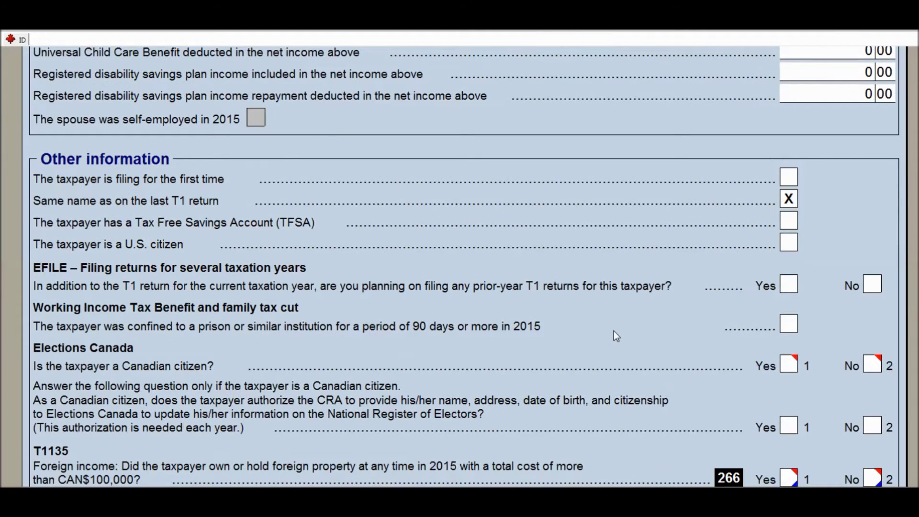
pyautogui.click(788, 364)
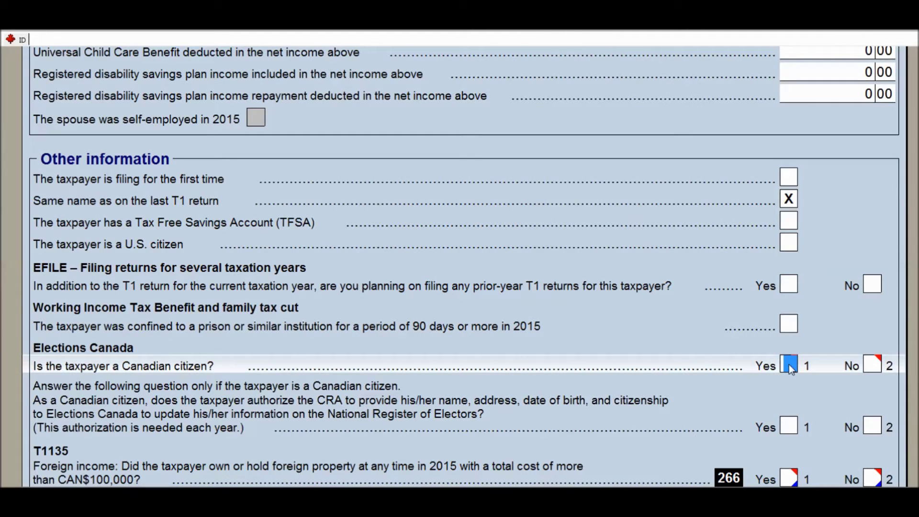
pyautogui.click(790, 425)
pyautogui.scroll(-2, 840, 426)
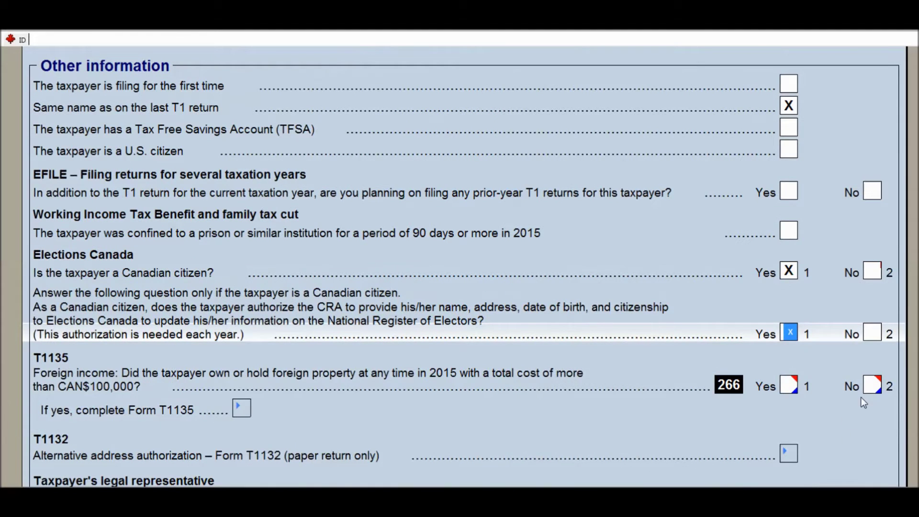
pyautogui.click(870, 386)
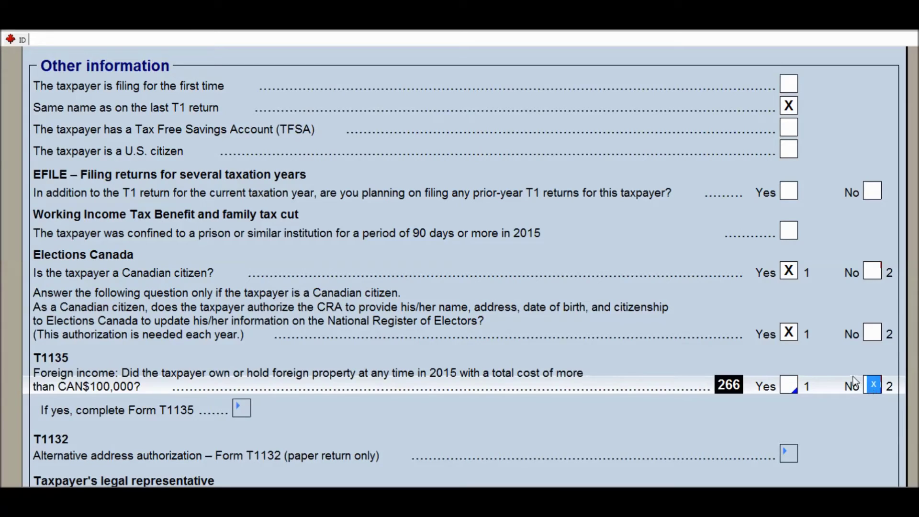
pyautogui.scroll(-2, 558, 292)
pyautogui.scroll(2, 558, 293)
pyautogui.scroll(10, 557, 290)
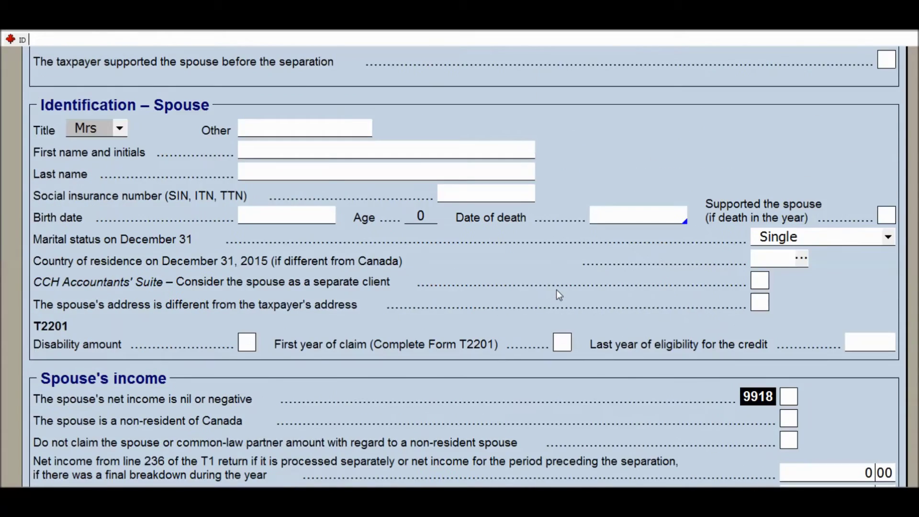
pyautogui.scroll(15, 556, 289)
pyautogui.scroll(10, 558, 293)
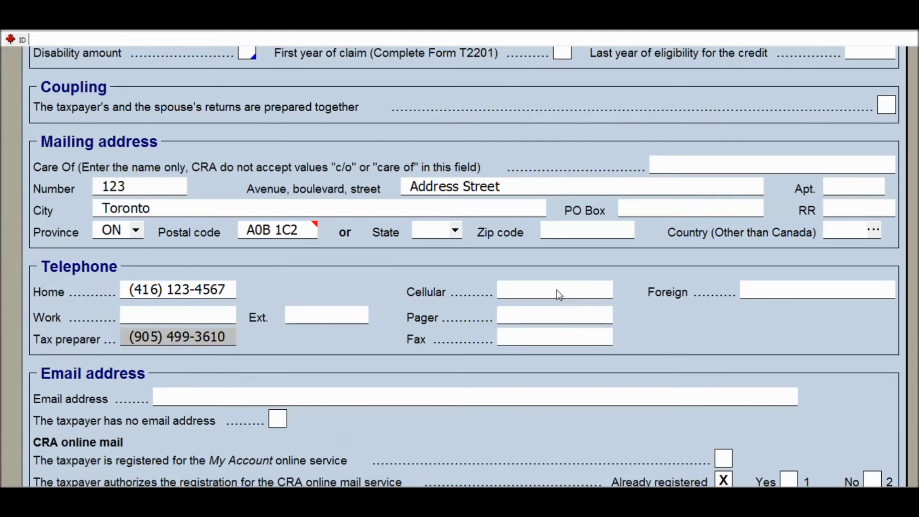
pyautogui.scroll(10, 558, 294)
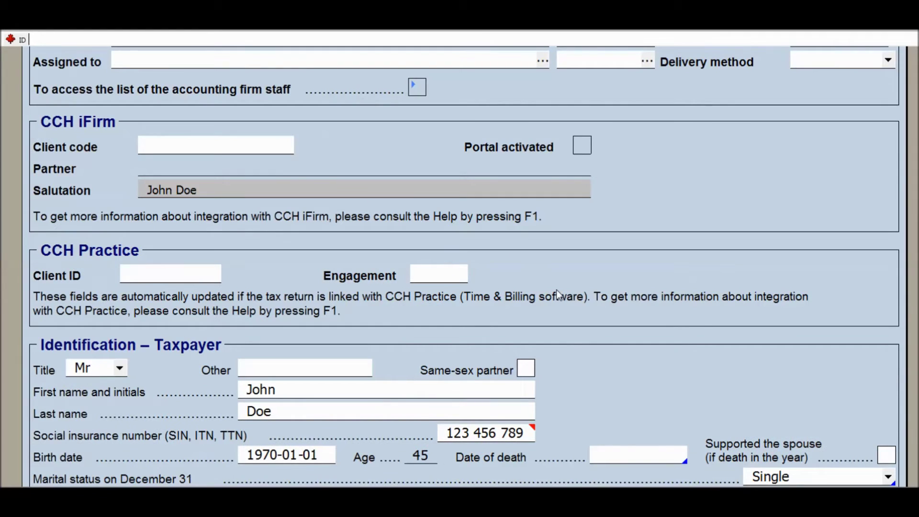
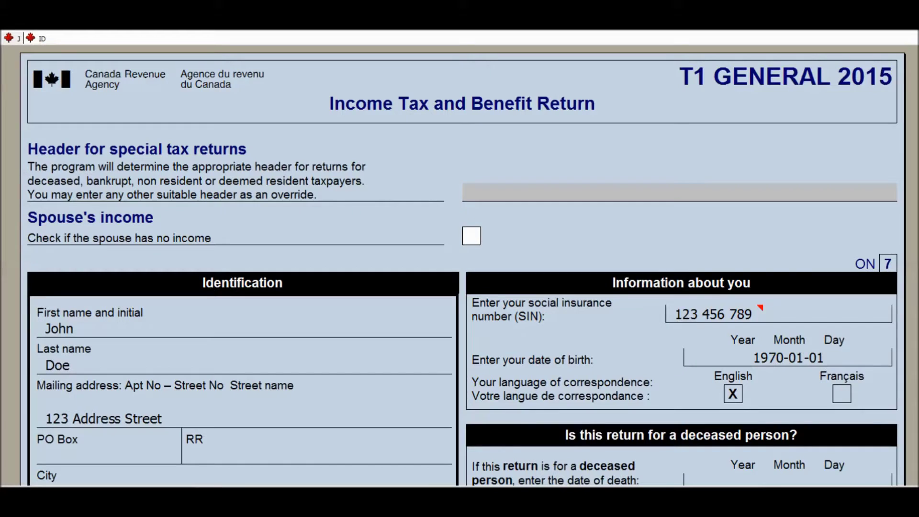
# Step: Search the form manager for "t4" and open the T4 – Statement of Remuneration Paid slip
pyautogui.click(109, 36)
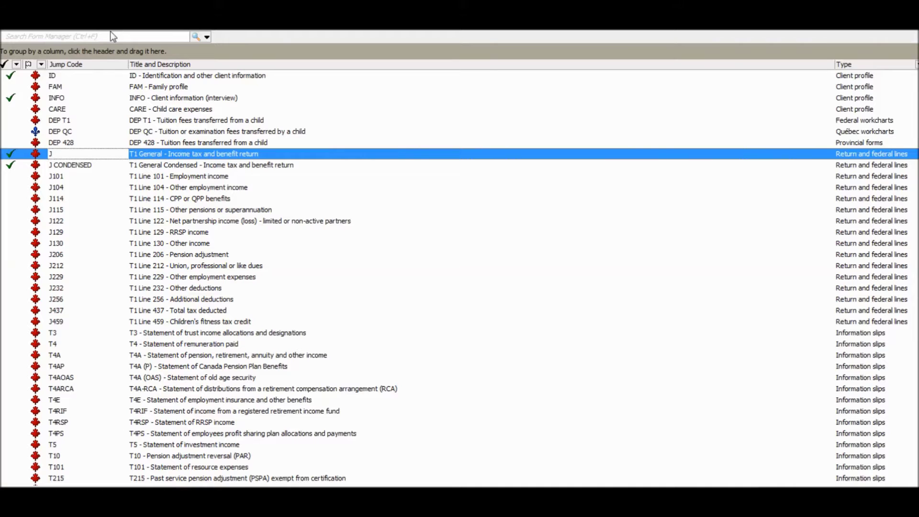
pyautogui.write('t4')
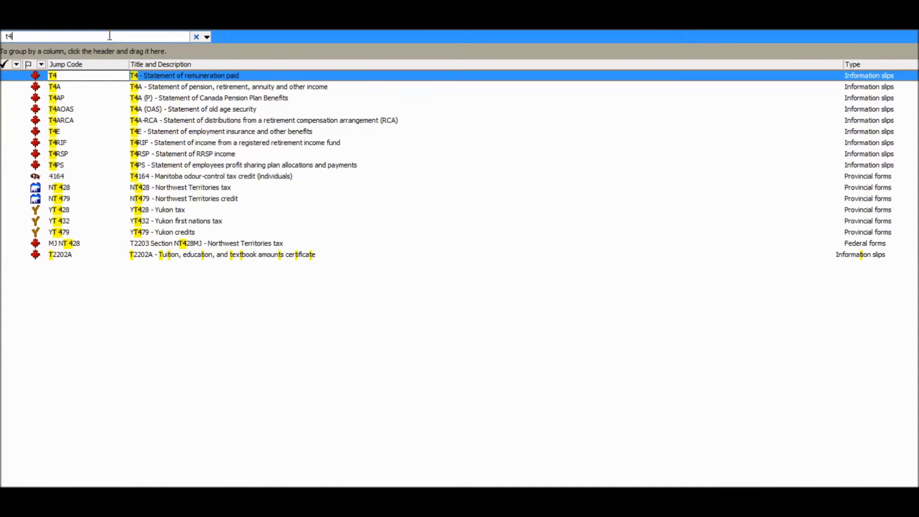
pyautogui.press('Return')
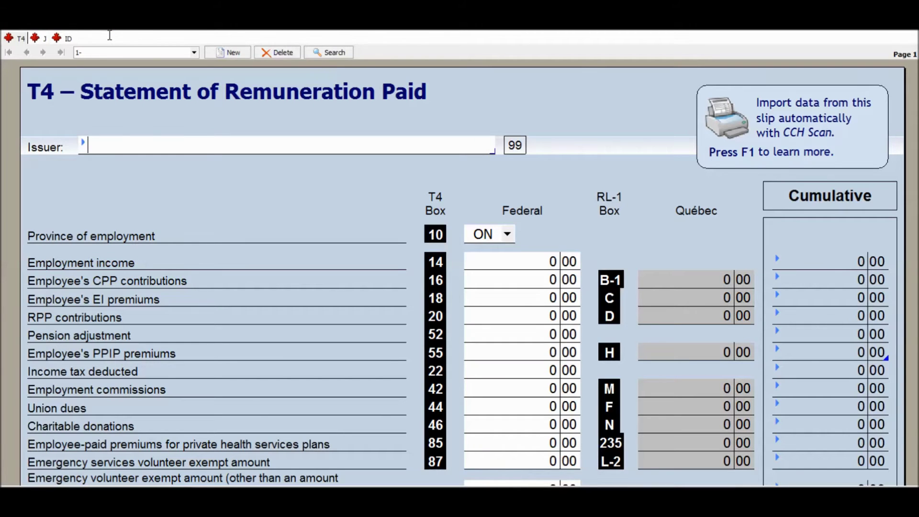
# Step: Enter Sample Company Inc. as the T4 slip's issuer and 20000.00 as the federal employment income in box 14
pyautogui.write('Sample Company Inc.')
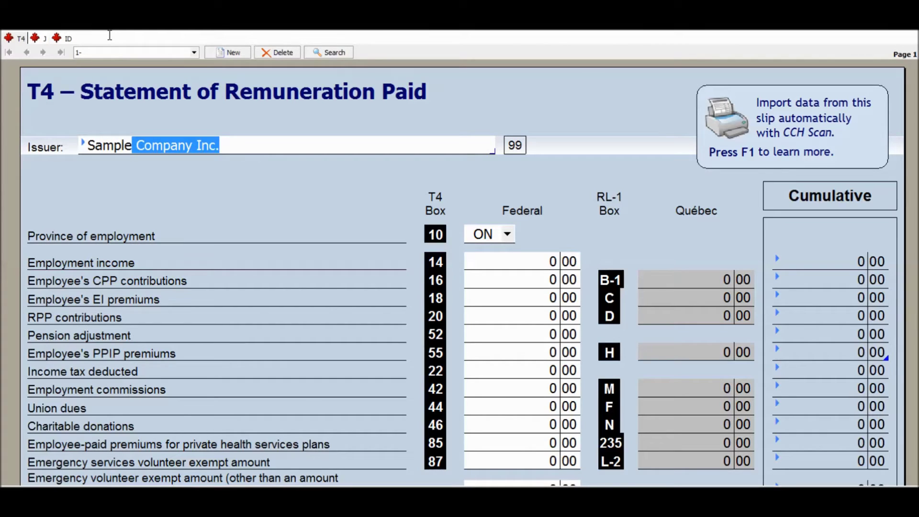
pyautogui.click(518, 261)
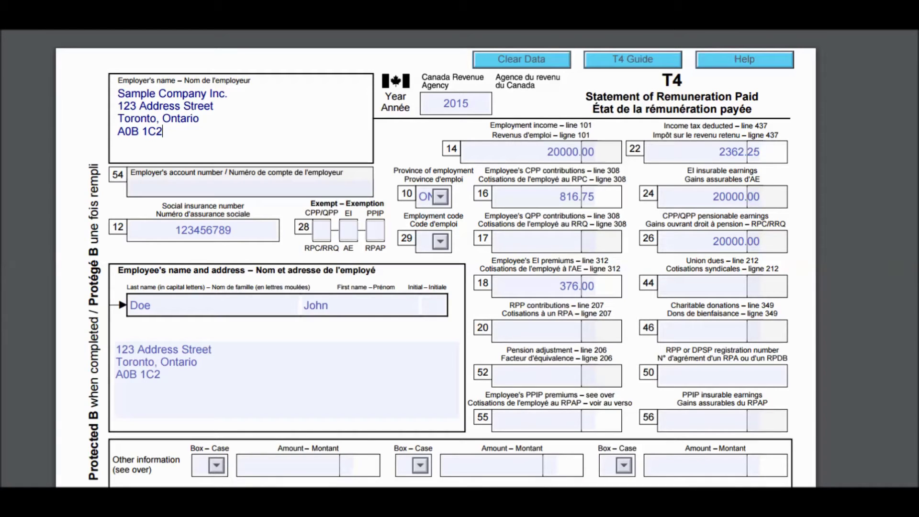
pyautogui.hotkey('alt', 'Tab')
pyautogui.write('20000')
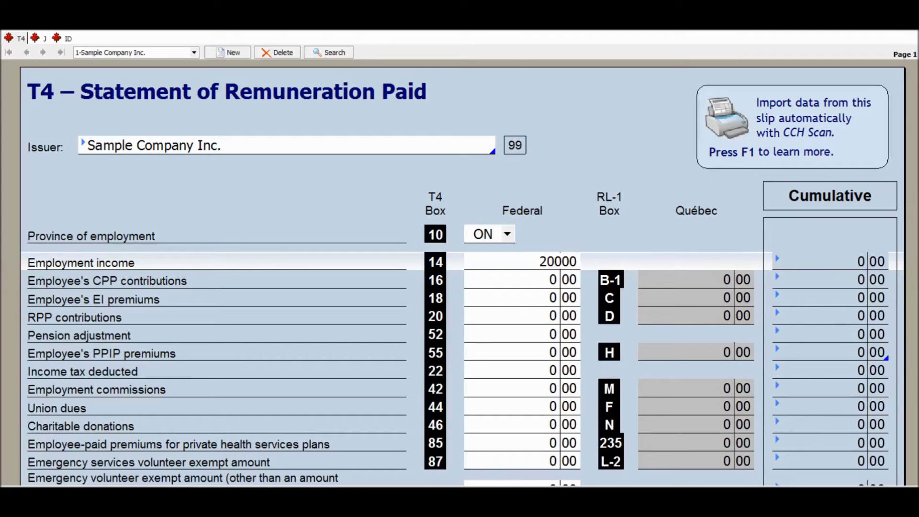
pyautogui.write('.00')
# Step: Consult the source T4 slip and enter 816.75 as the employee's CPP contributions in box 16
pyautogui.hotkey('alt', 'Tab')
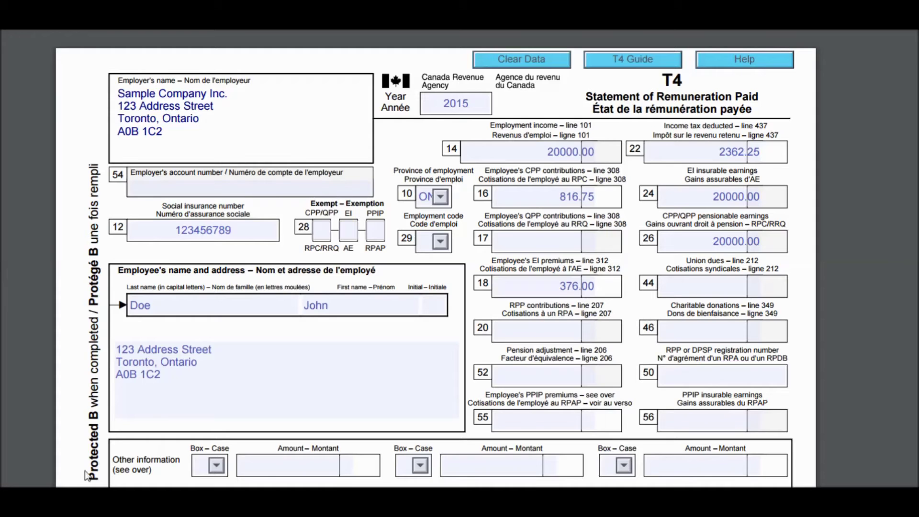
pyautogui.click(57, 474)
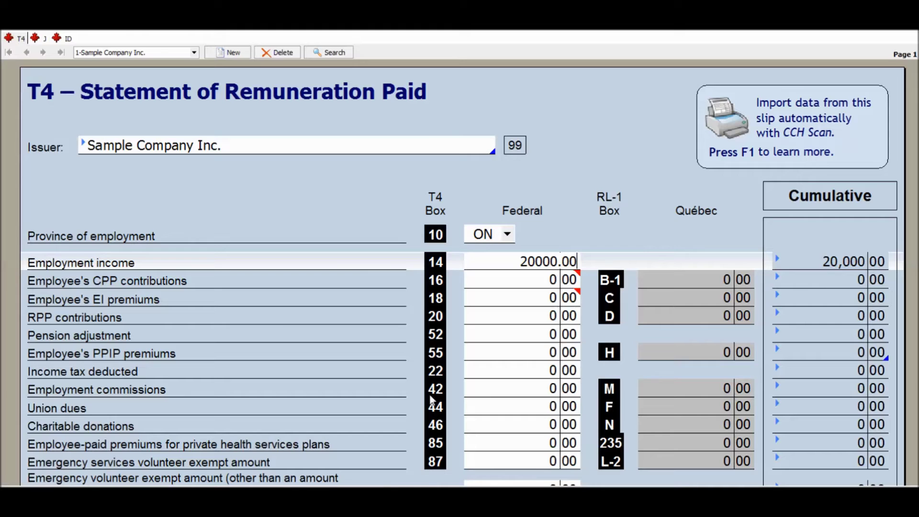
pyautogui.click(567, 283)
pyautogui.write('816.75')
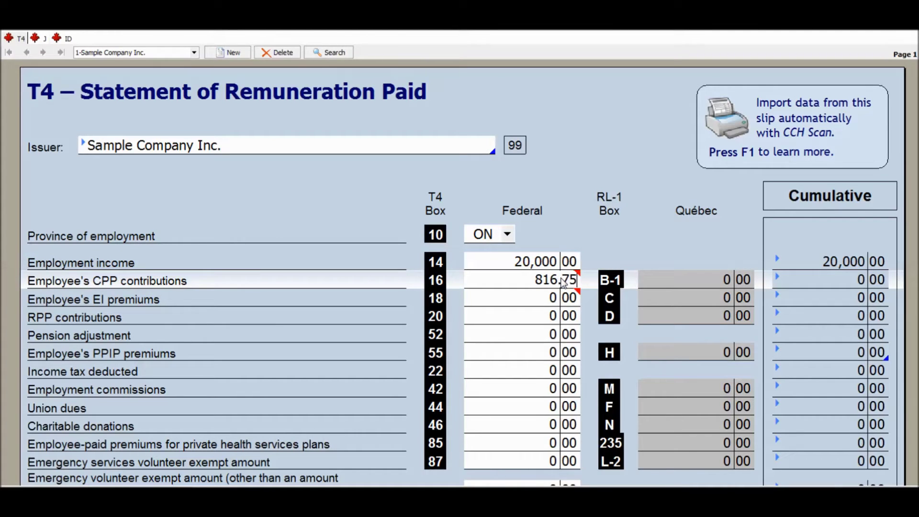
# Step: Check the source T4 slip and enter 376.00 as the employee's EI premiums in box 18
pyautogui.click(510, 297)
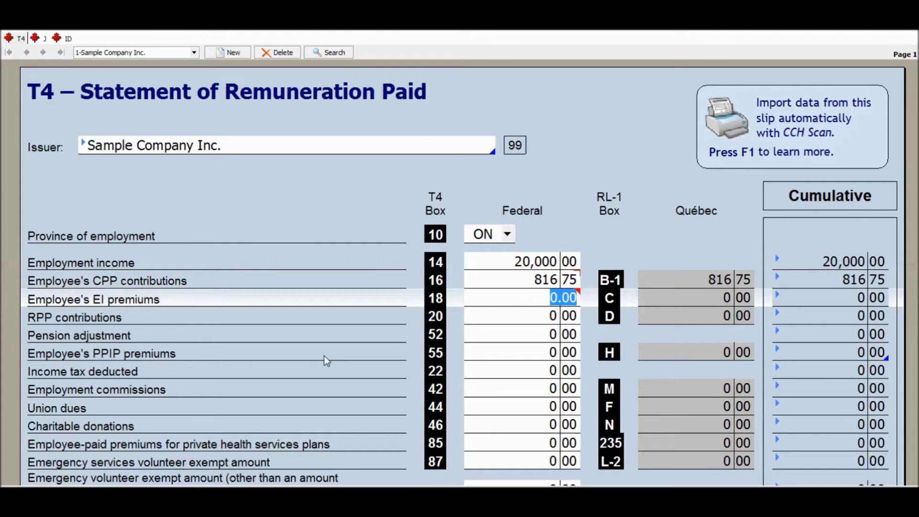
pyautogui.click(47, 483)
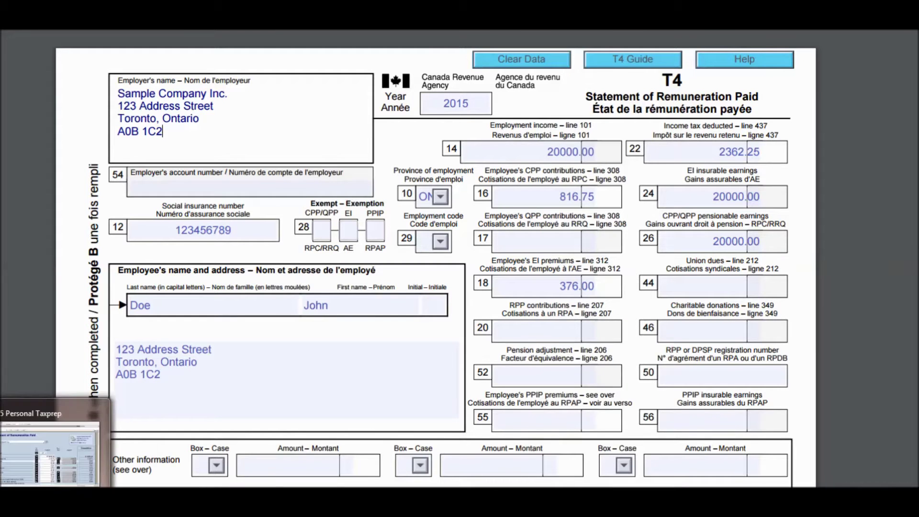
pyautogui.click(49, 452)
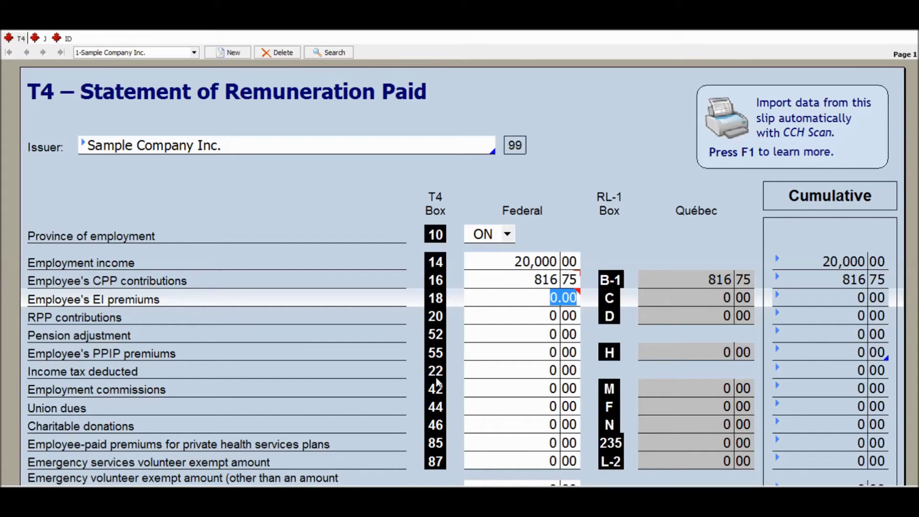
pyautogui.moveTo(561, 311)
pyautogui.write('376')
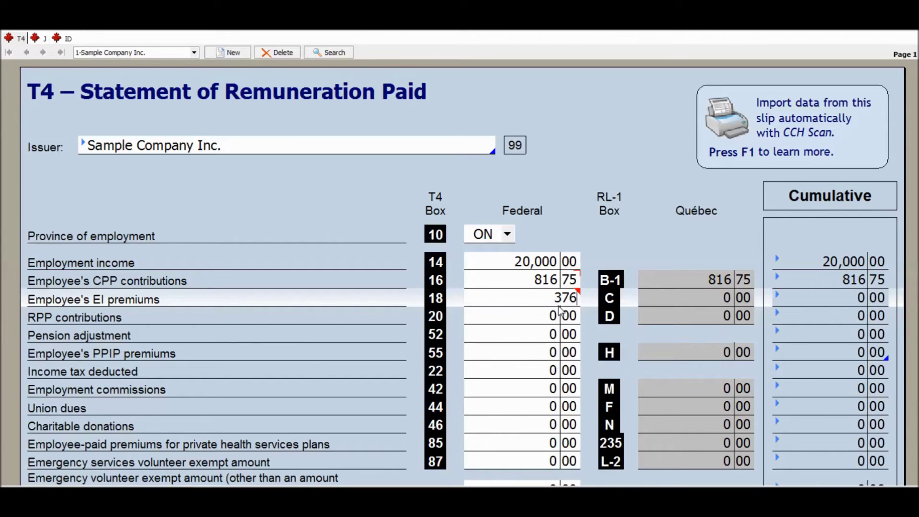
pyautogui.write('.00')
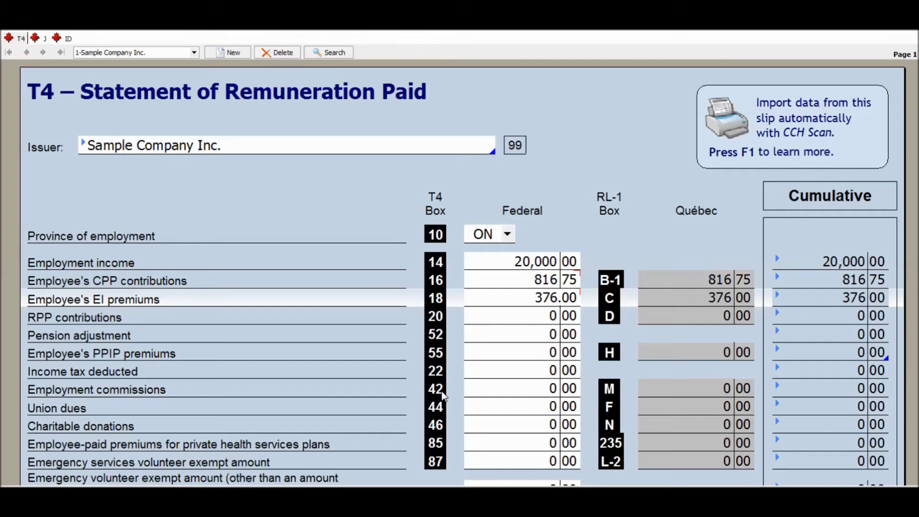
# Step: Enter 2362.25 as the income tax deducted in box 22 and review the remaining T4 boxes
pyautogui.click(510, 373)
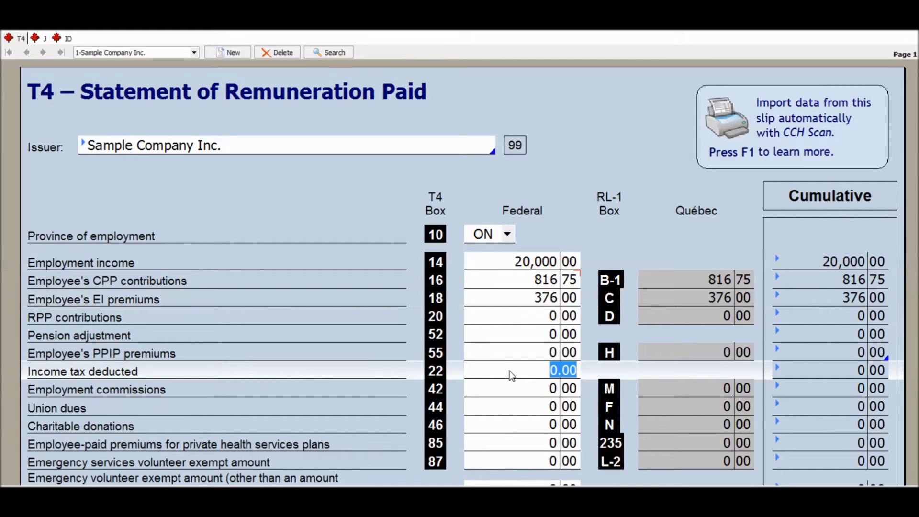
pyautogui.write('2362.25')
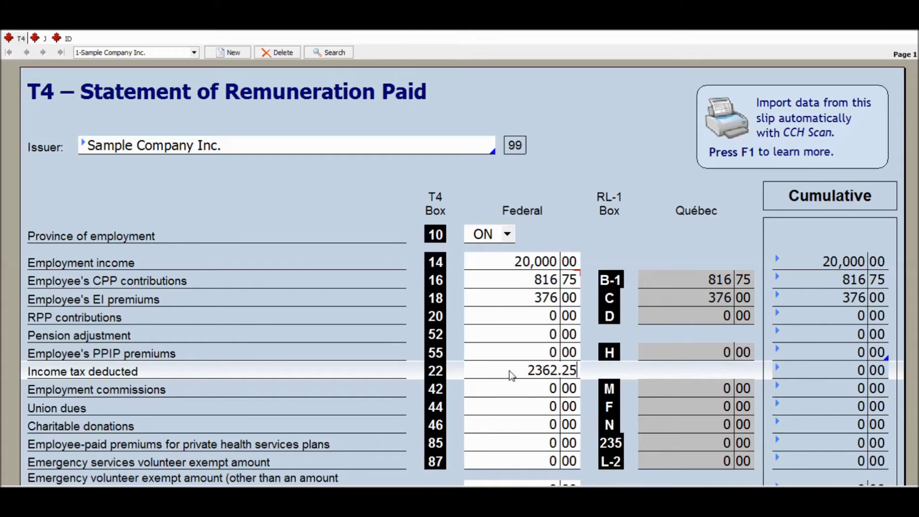
pyautogui.press('Tab')
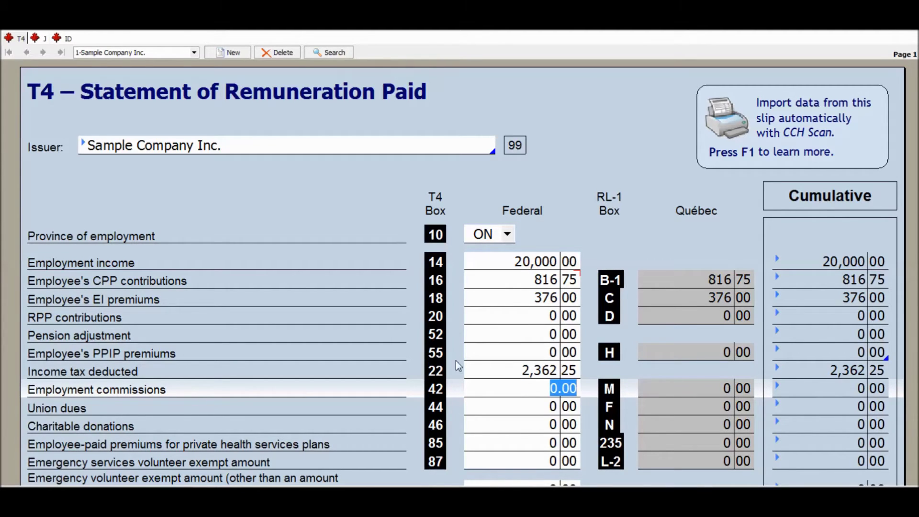
pyautogui.scroll(-5, 266, 334)
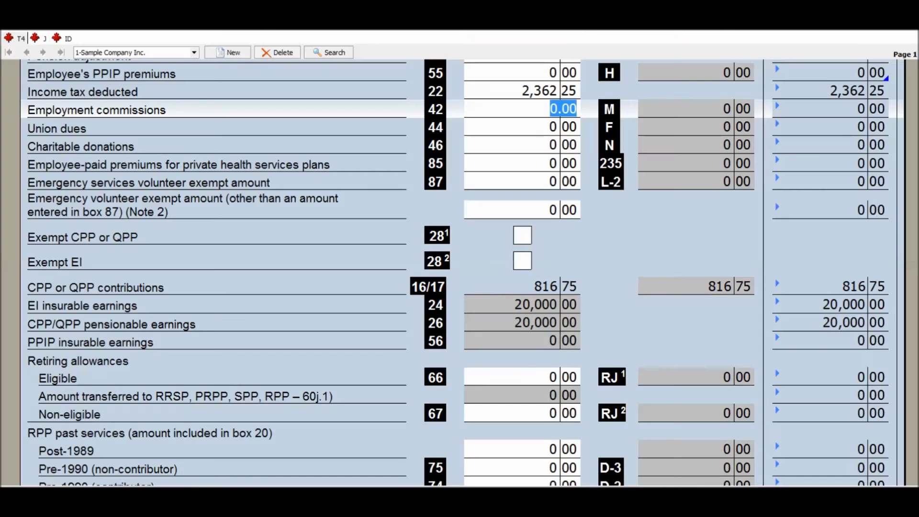
pyautogui.scroll(-3, 393, 243)
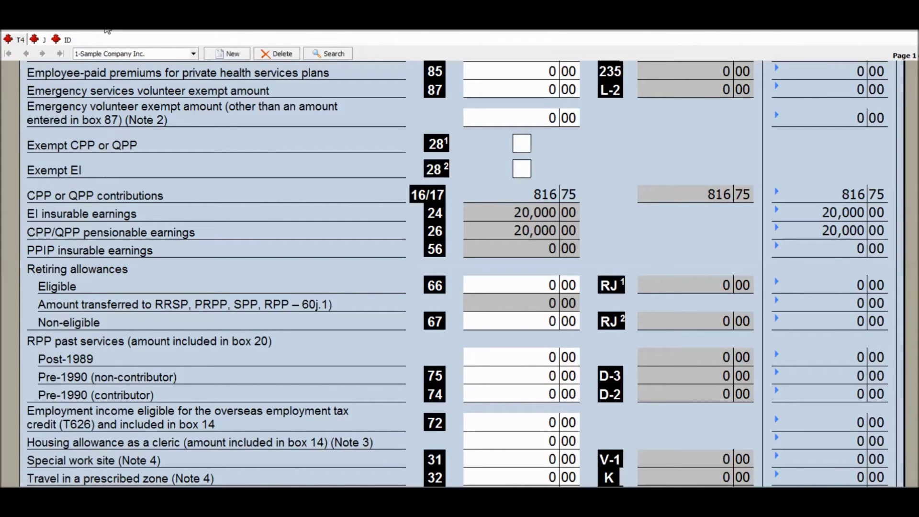
# Step: Search the form manager for "T5" and open the T5 – Statement of Investment Income slip
pyautogui.press('F4')
pyautogui.write('T5')
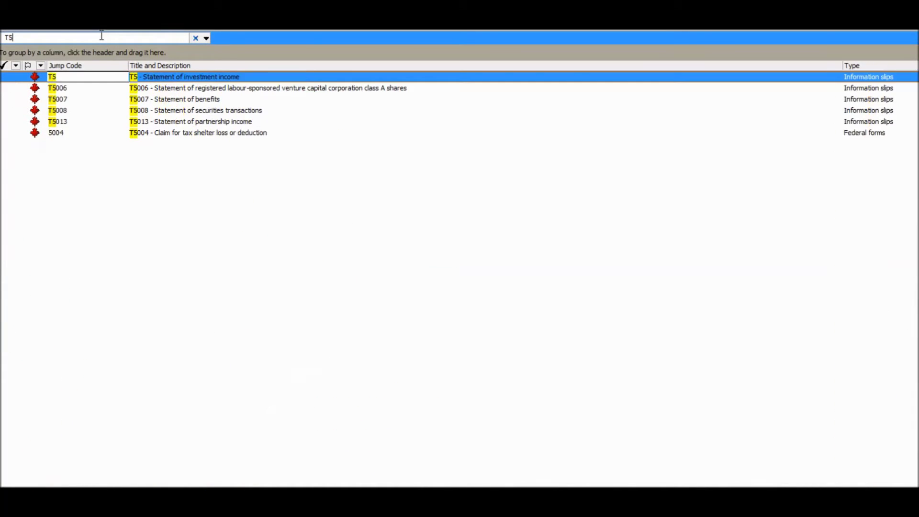
pyautogui.press('Return')
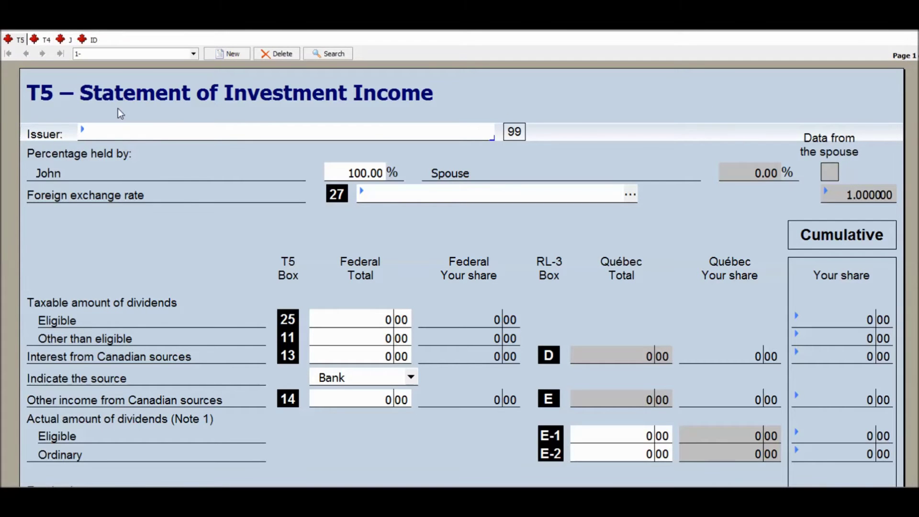
# Step: Enter Bank in Canada as the T5 issuer and 236.00 as the taxable dividends other than eligible in box 11
pyautogui.write('Bank in Canada')
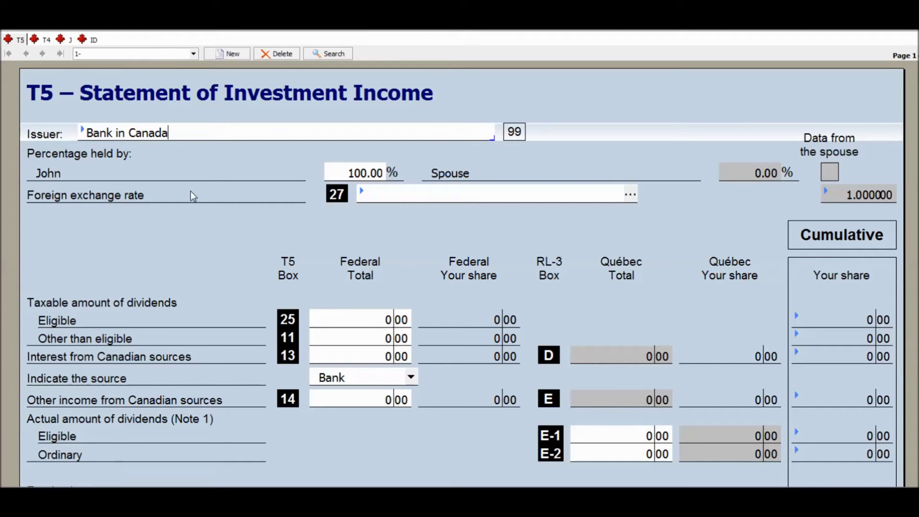
pyautogui.click(349, 338)
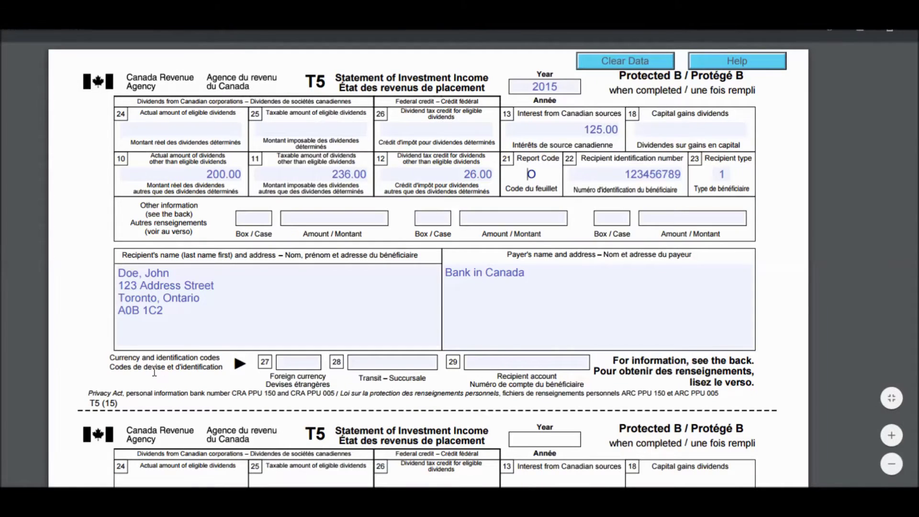
pyautogui.click(324, 177)
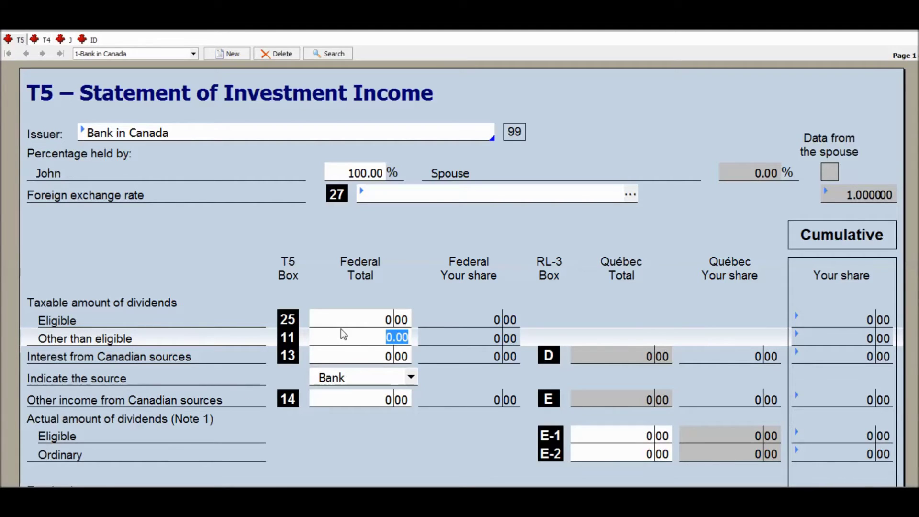
pyautogui.write('236.00')
pyautogui.press('Tab')
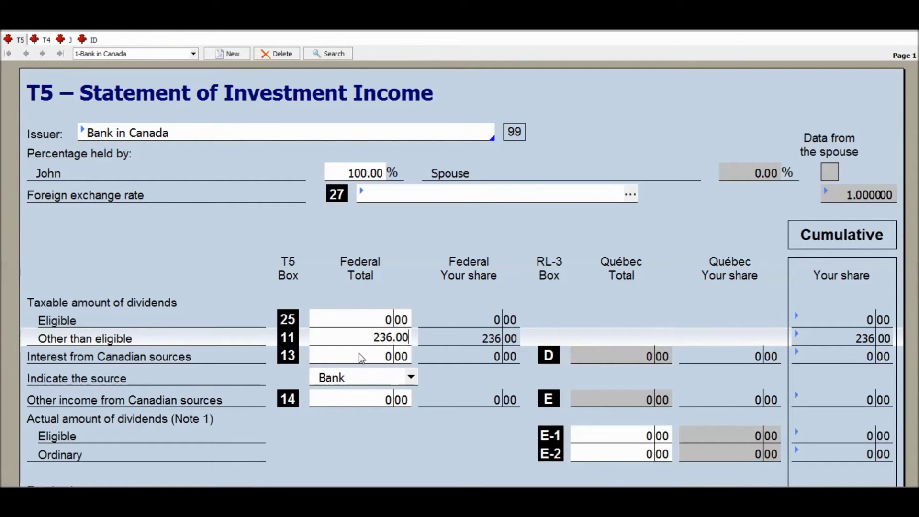
# Step: Enter 125.00 as the interest from Canadian sources in box 13 of the T5 slip
pyautogui.click(361, 357)
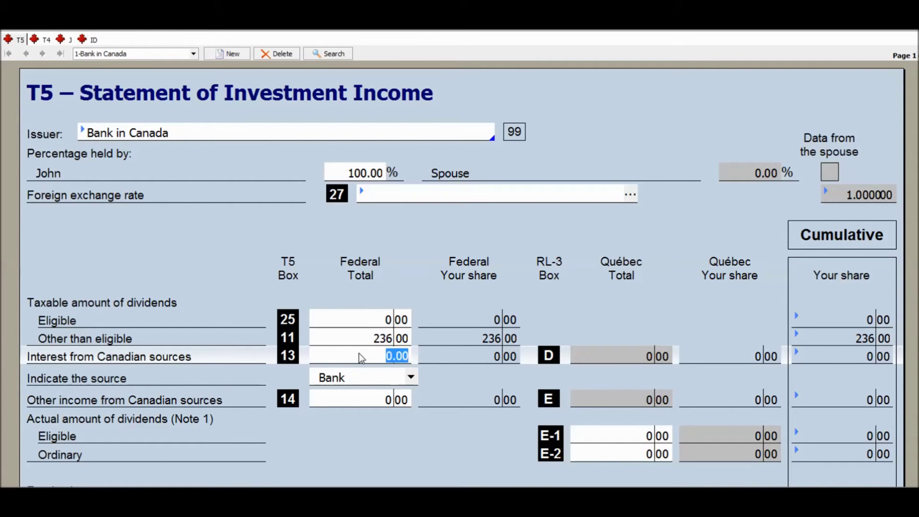
pyautogui.write('125.00')
pyautogui.click(356, 339)
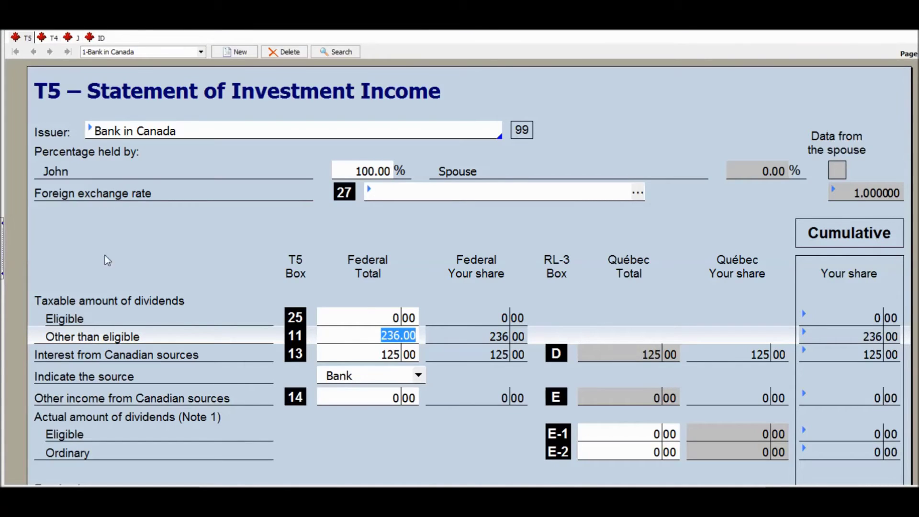
# Step: Search the form manager for "T2202" and open the T2202A – Tuition, Education, and Textbook Amounts Certificate
pyautogui.click(120, 32)
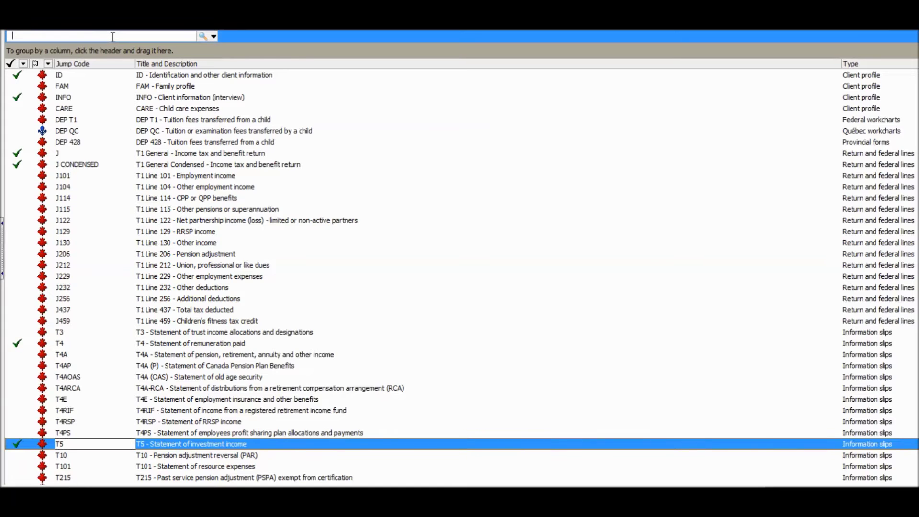
pyautogui.write('T2202')
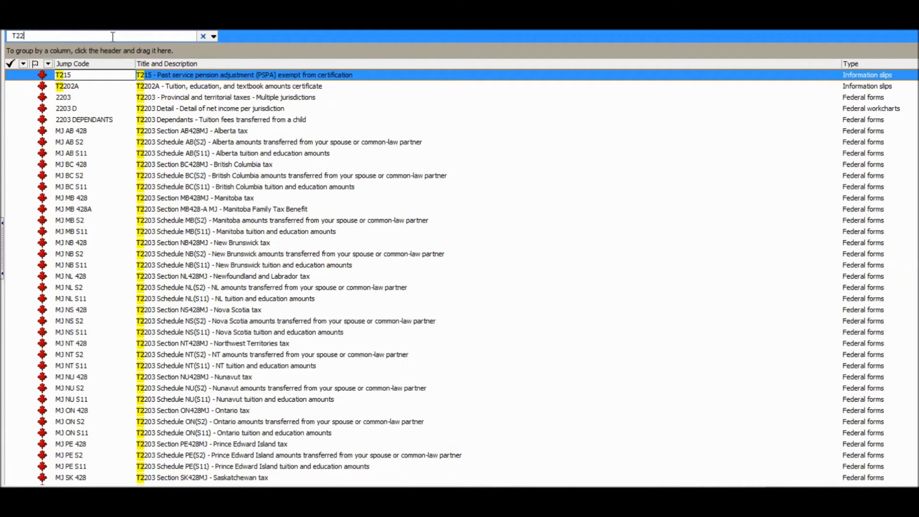
pyautogui.doubleClick(177, 74)
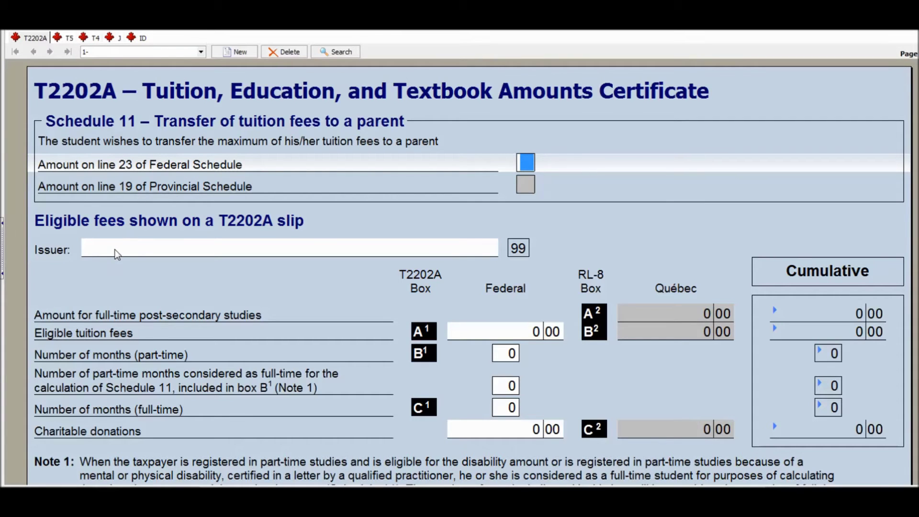
# Step: Enter University Name as the T2202A issuer and 7500.00 as the federal eligible tuition fees
pyautogui.click(115, 248)
pyautogui.write('University Name')
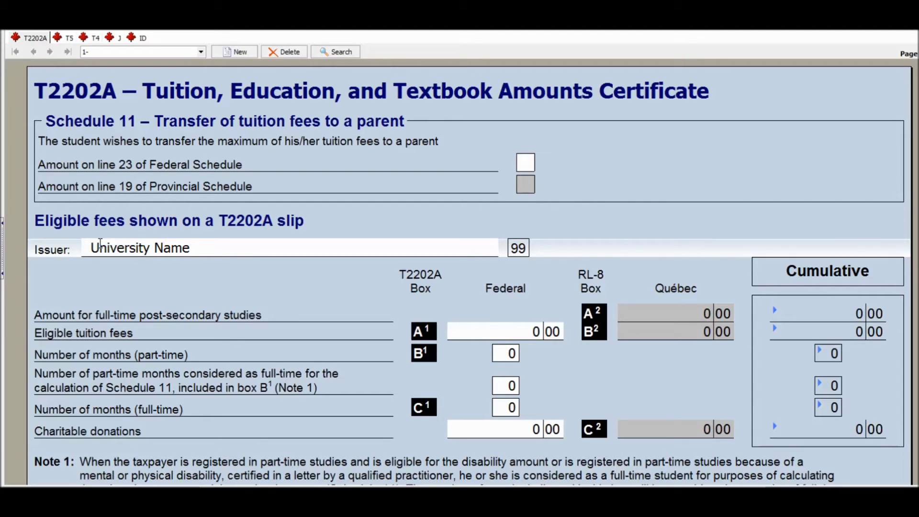
pyautogui.click(505, 332)
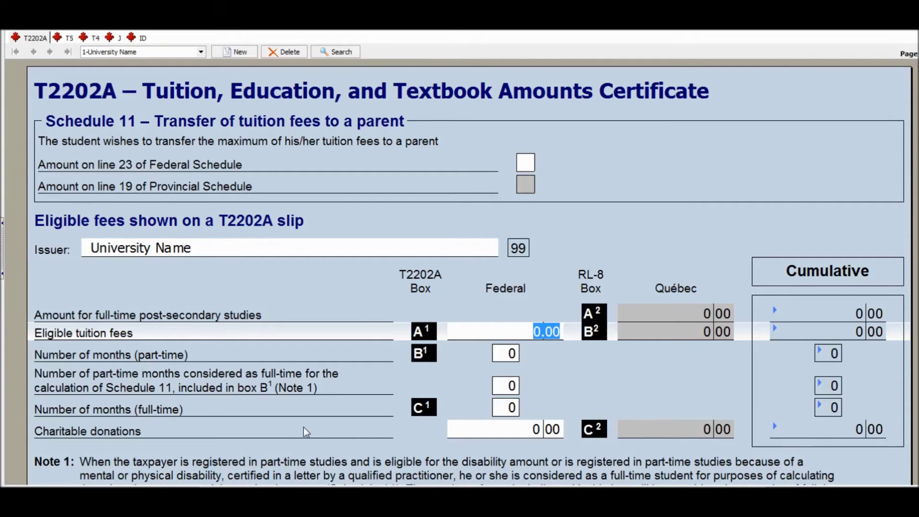
pyautogui.write('7500')
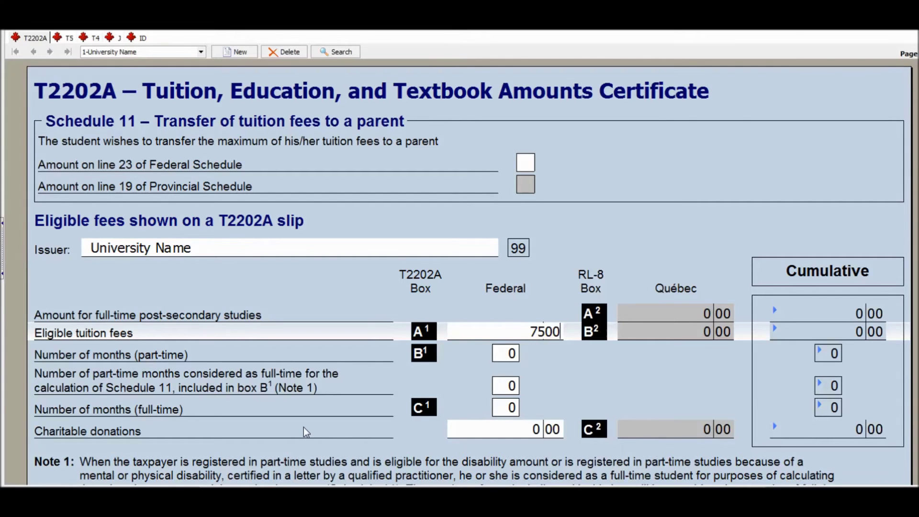
pyautogui.write('.00')
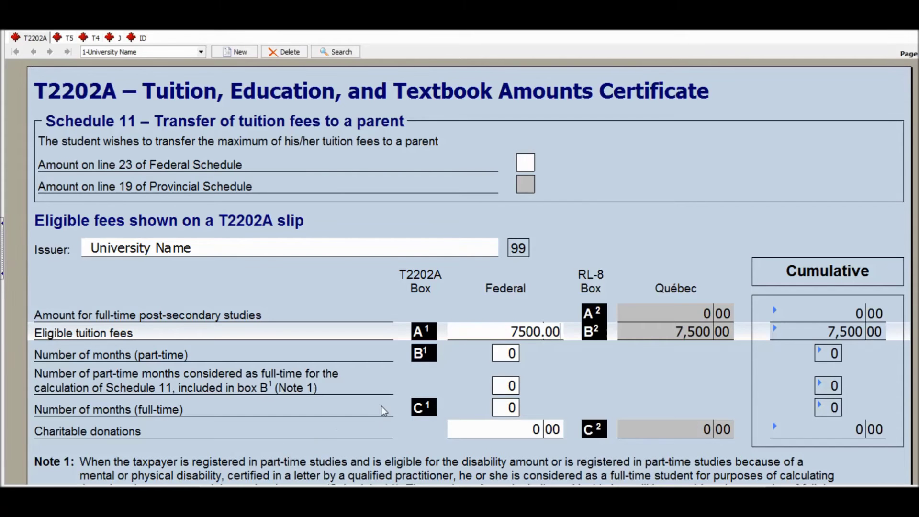
# Step: Set the number of full-time months on the T2202A certificate to 12
pyautogui.click(499, 409)
pyautogui.write('12')
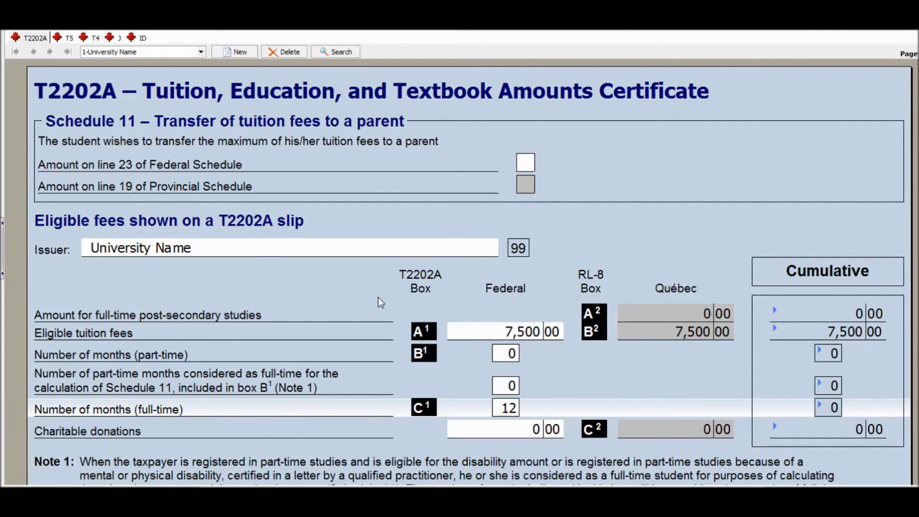
pyautogui.press('Tab')
pyautogui.hotkey('shift', 'Tab')
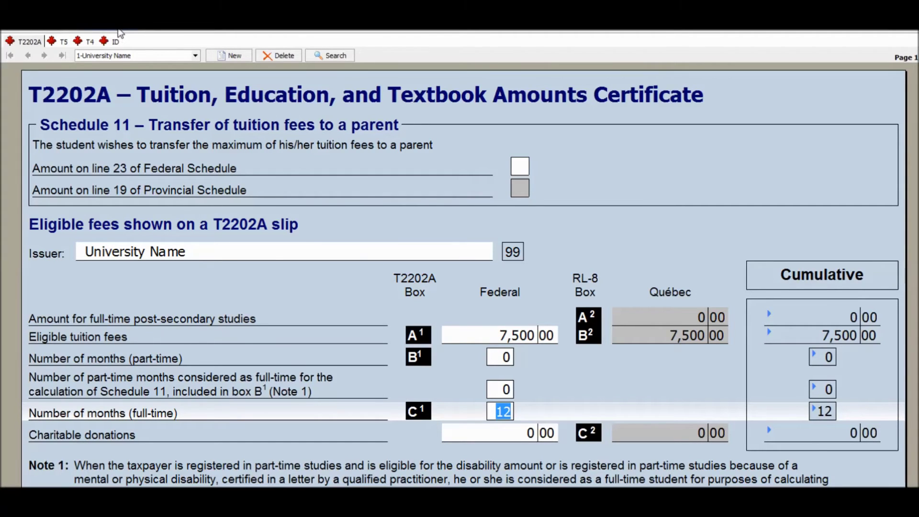
# Step: Search the form manager for "1" and open Schedule 1 – Federal tax
pyautogui.press('F4')
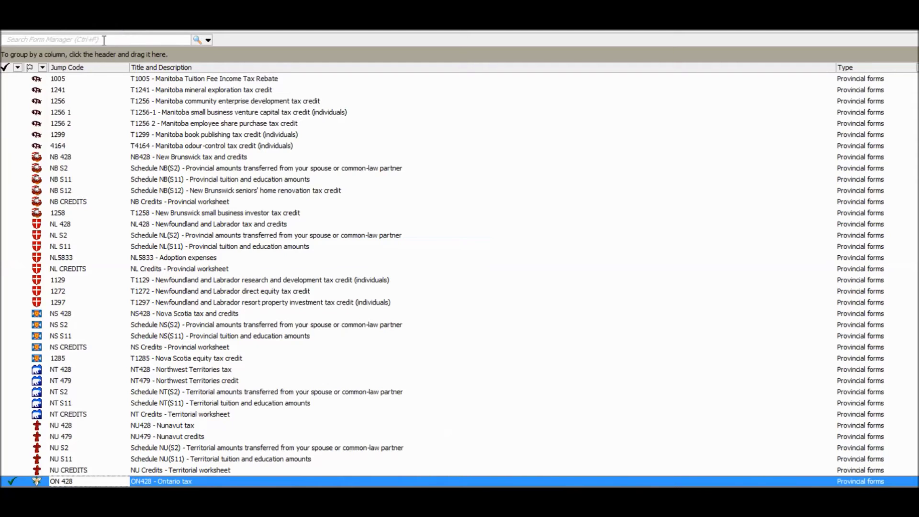
pyautogui.click(104, 40)
pyautogui.write('1')
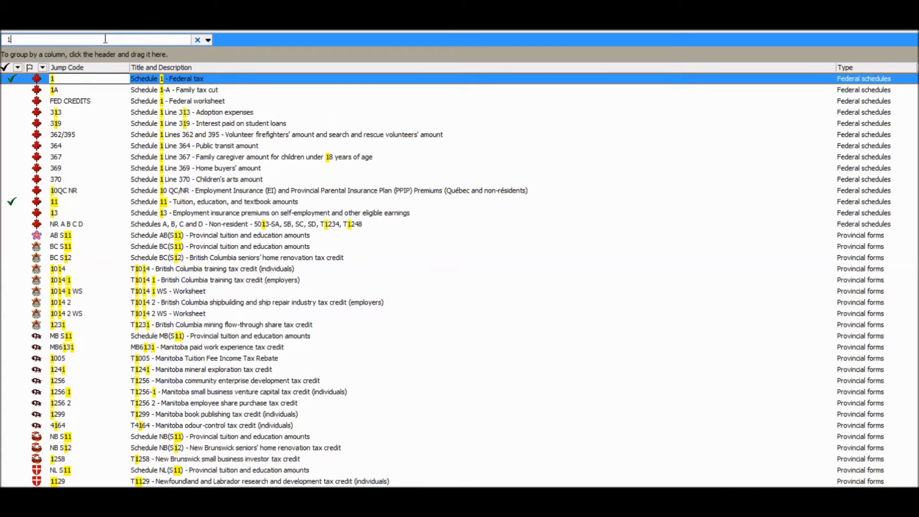
pyautogui.press('Return')
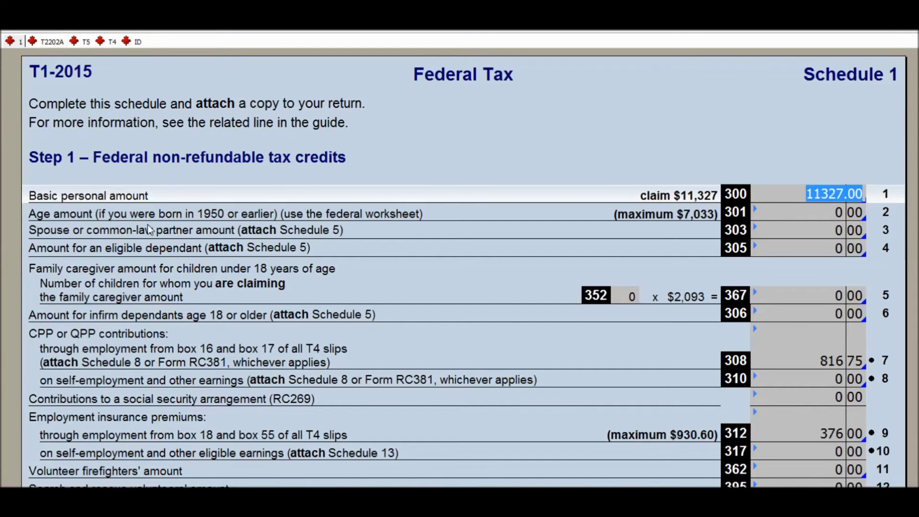
# Step: Review the federal non-refundable tax credits in Step 1 of Schedule 1, from the basic personal amount to the total credits on line 350
pyautogui.scroll(-3, 177, 251)
pyautogui.scroll(-1, 176, 251)
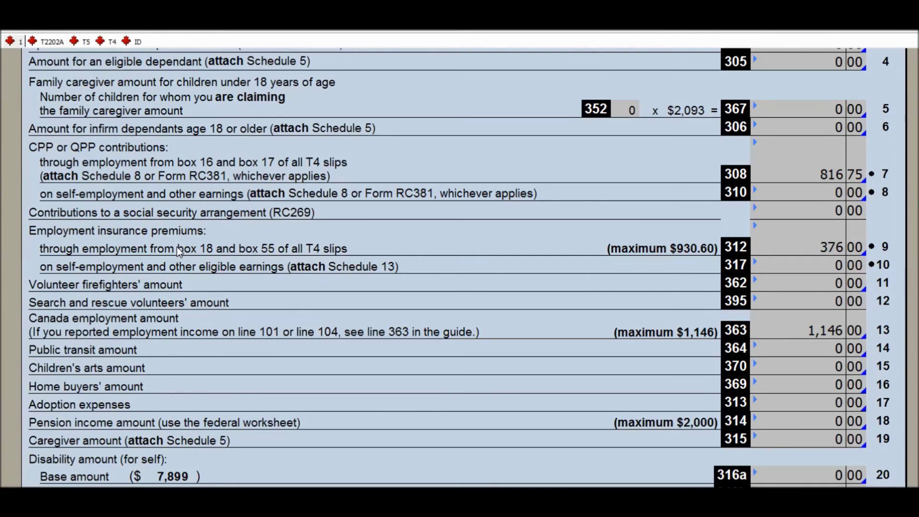
pyautogui.scroll(-2, 125, 284)
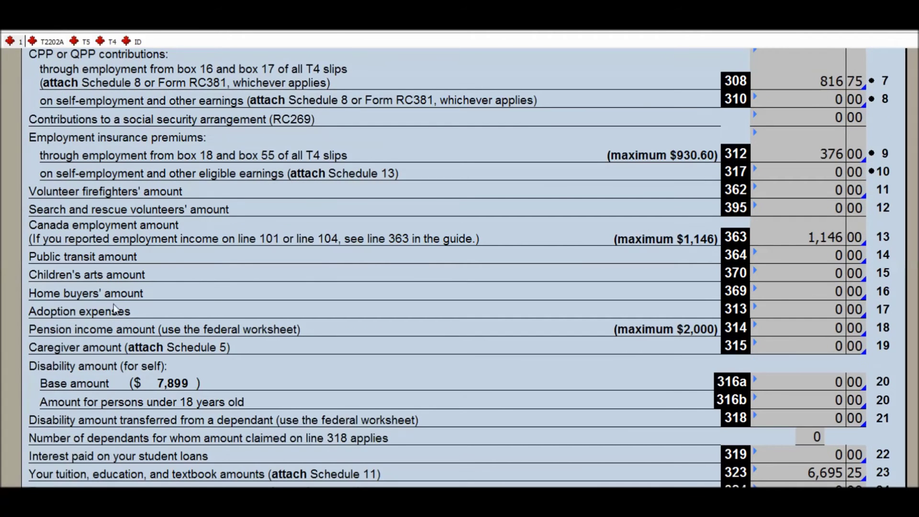
pyautogui.scroll(-2, 120, 279)
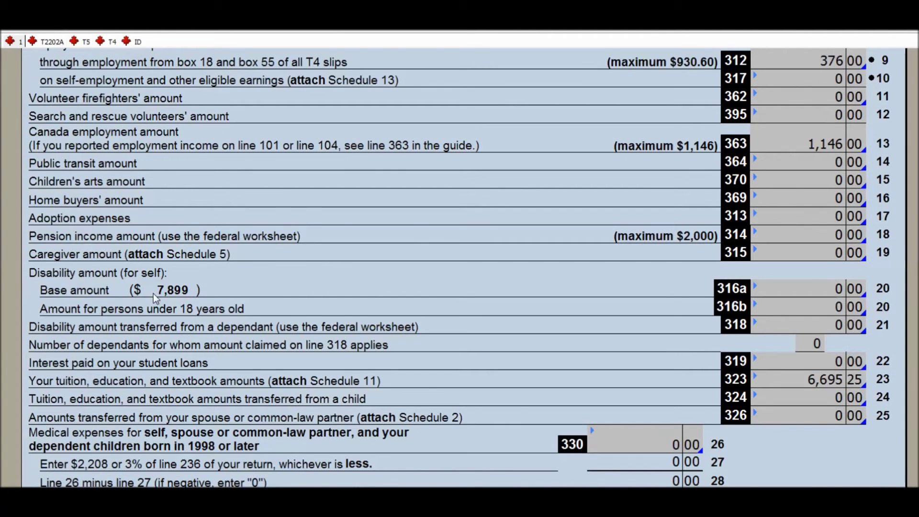
pyautogui.scroll(-2, 153, 294)
pyautogui.scroll(-2, 107, 331)
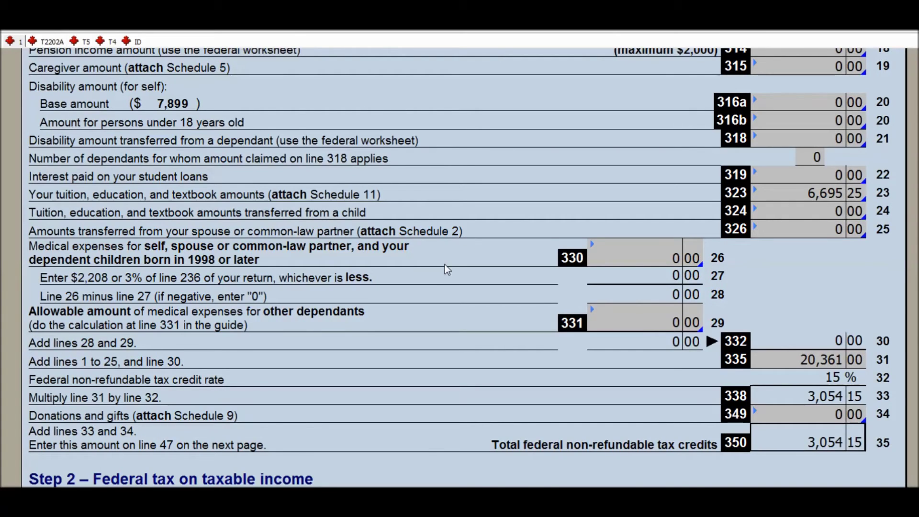
pyautogui.scroll(-2, 444, 264)
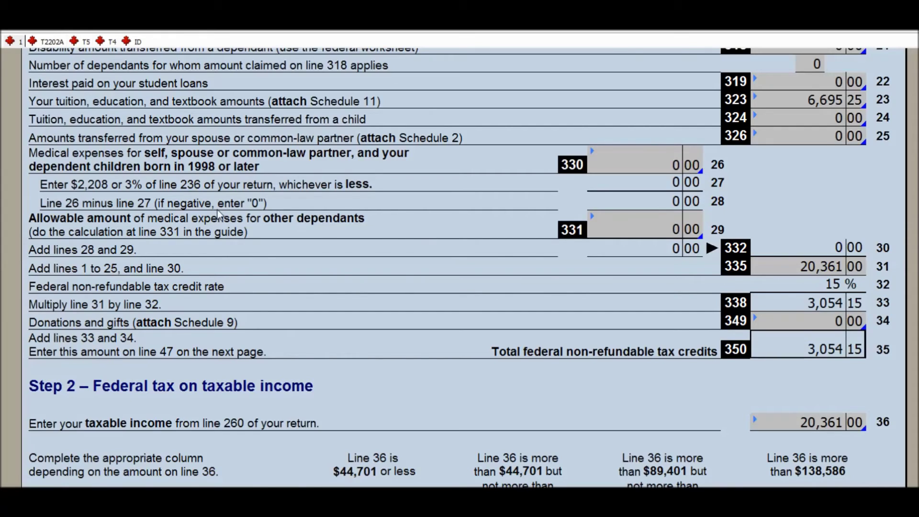
pyautogui.scroll(2, 218, 214)
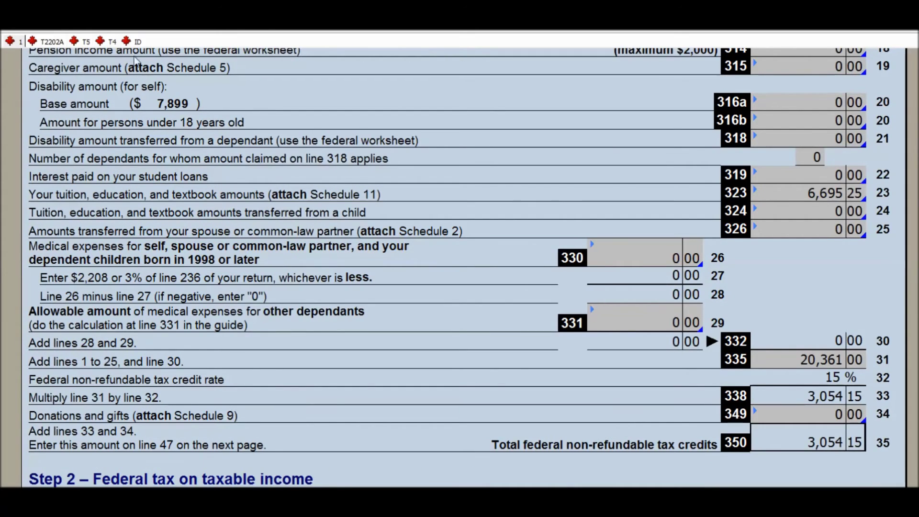
# Step: Search the form manager for "ON428" and open the ON428 – Ontario tax form
pyautogui.press('F4')
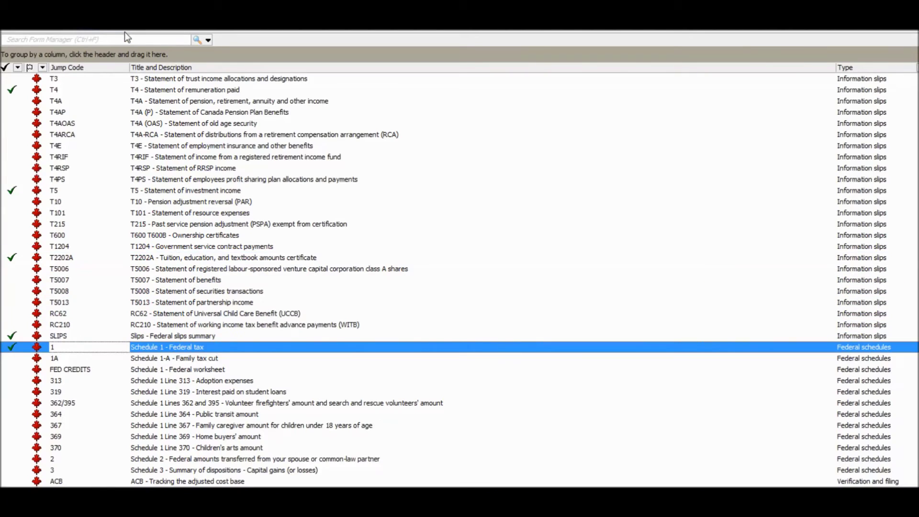
pyautogui.click(126, 37)
pyautogui.write('ON428')
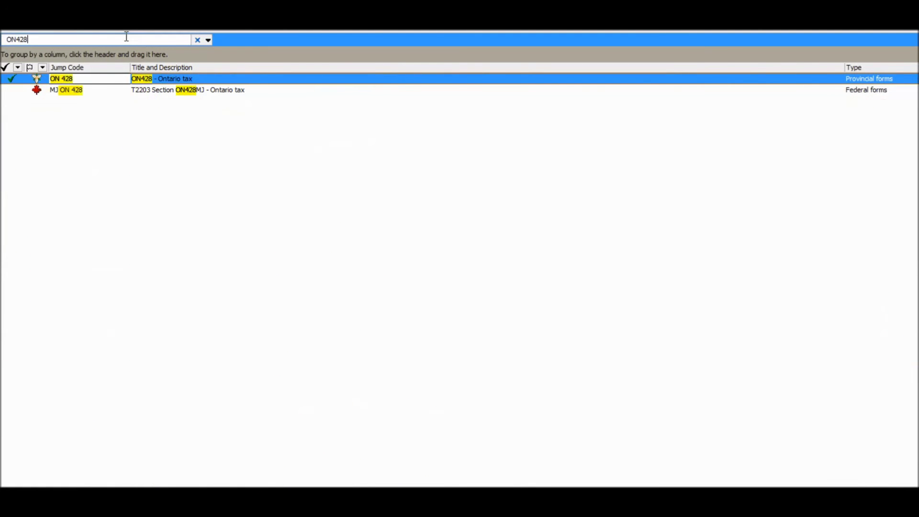
pyautogui.press('Return')
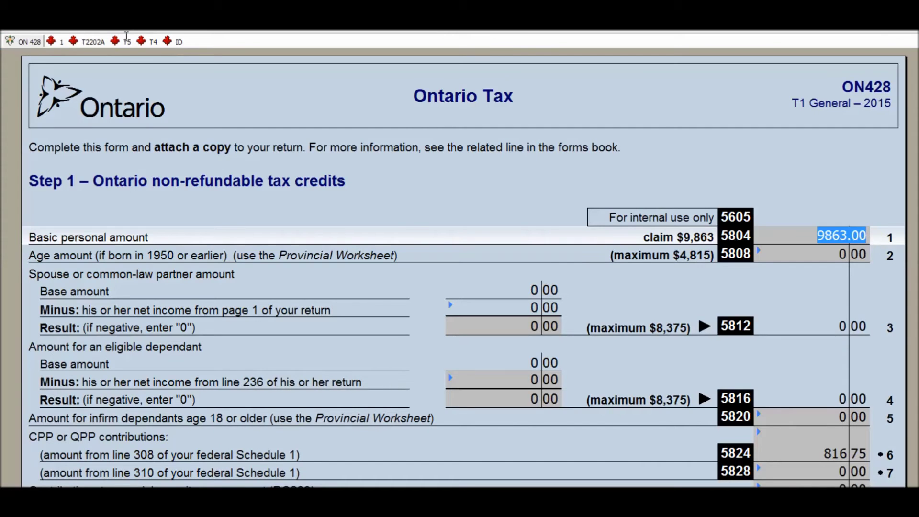
# Step: Review the Ontario non-refundable tax credits in Step 1 of ON428 through line 6150, and return to the start of the form
pyautogui.scroll(-3, 469, 159)
pyautogui.scroll(-6, 470, 159)
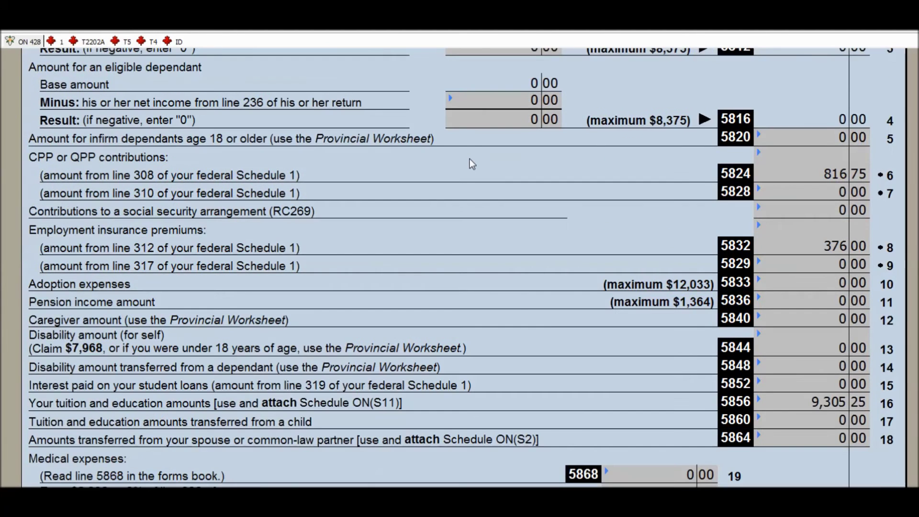
pyautogui.scroll(-3, 469, 160)
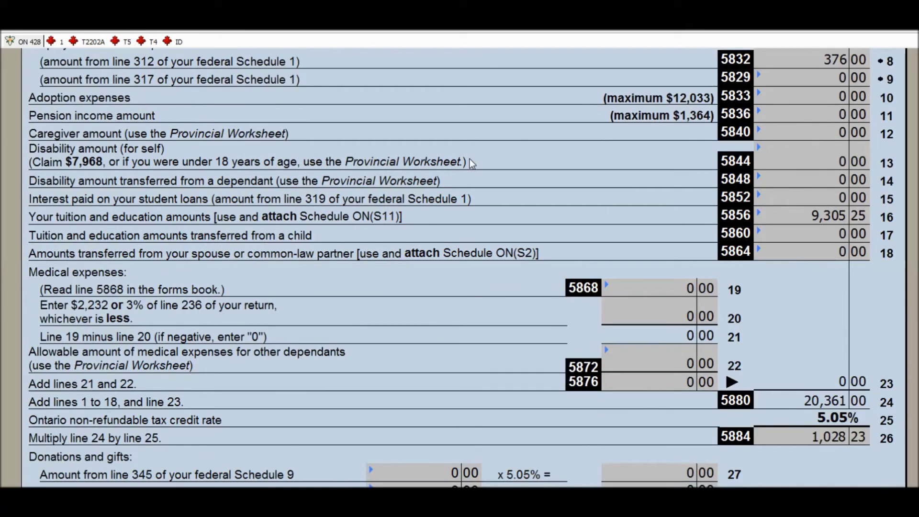
pyautogui.scroll(-2, 469, 159)
pyautogui.scroll(-2, 470, 158)
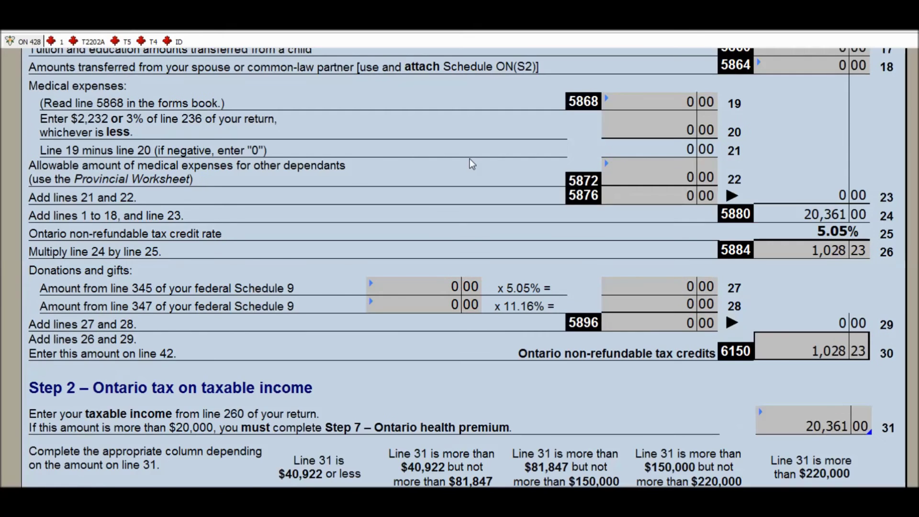
pyautogui.scroll(10, 470, 159)
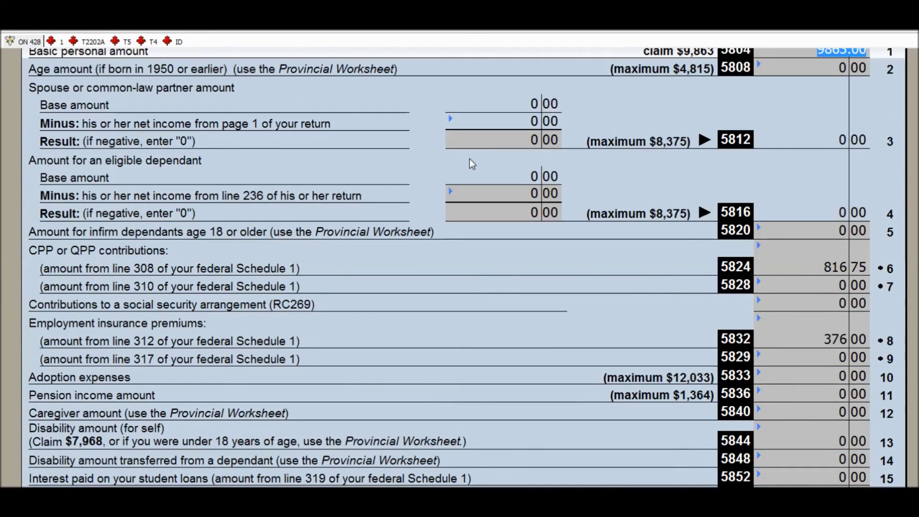
pyautogui.scroll(4, 469, 159)
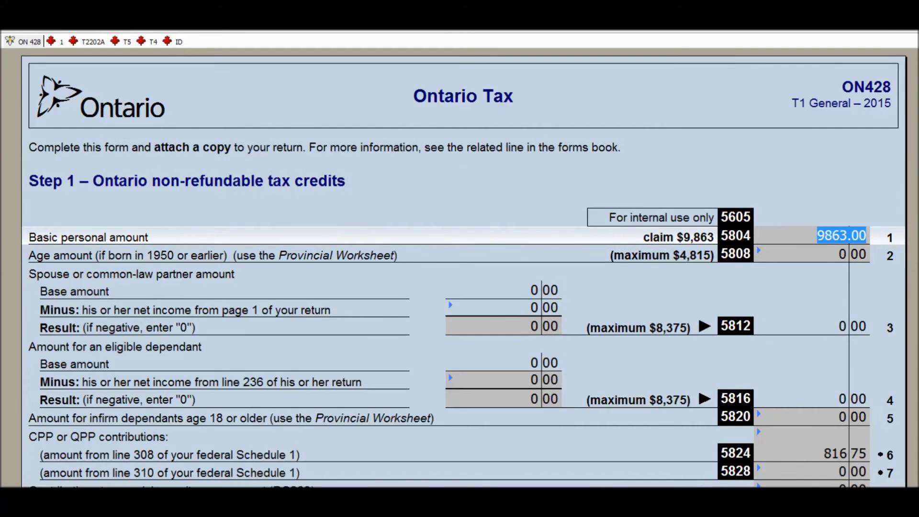
# Step: Search the form manager for "J" and open the T1 General – Income tax and benefit return
pyautogui.press('F4')
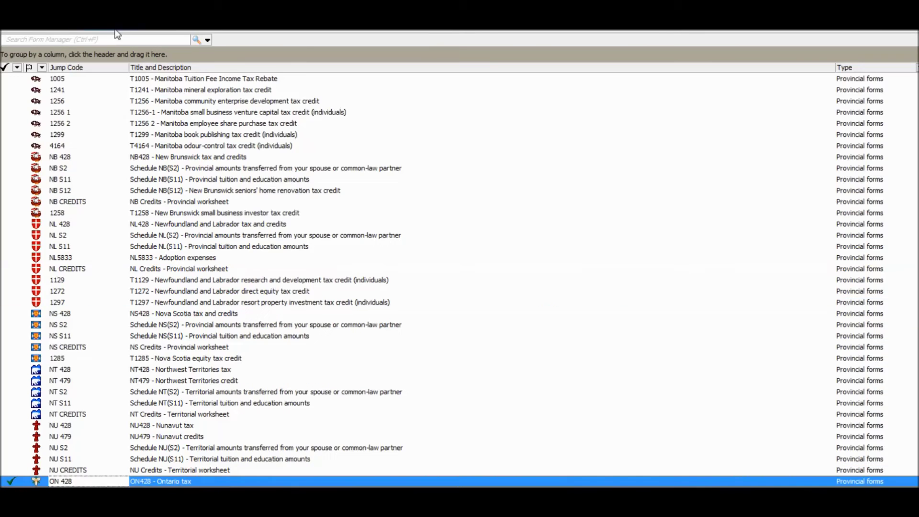
pyautogui.write('1')
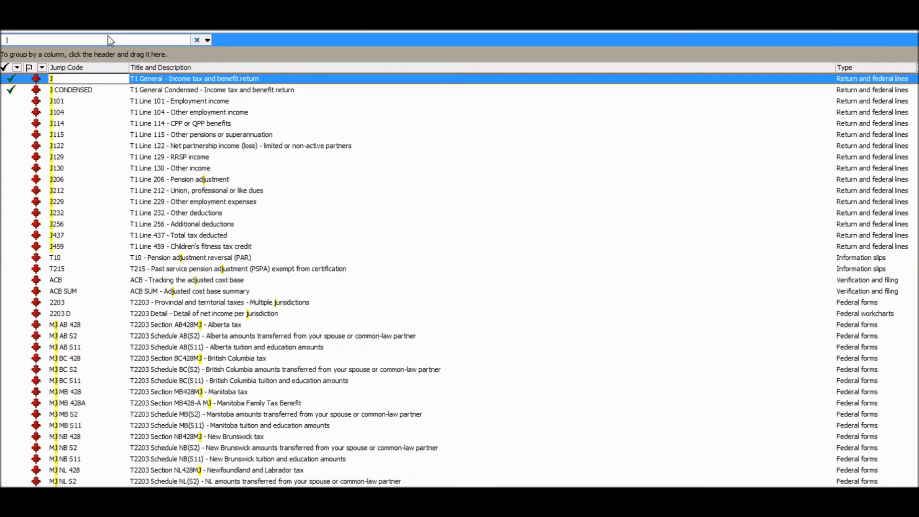
pyautogui.press('Return')
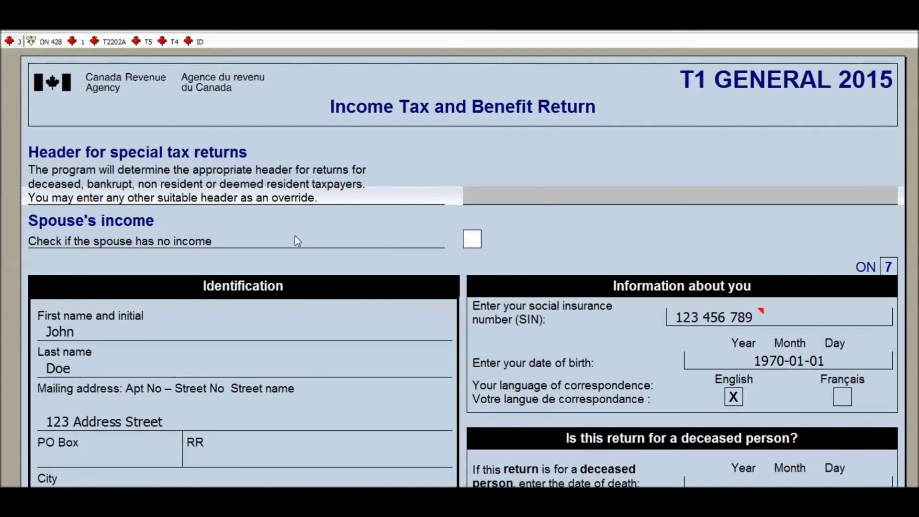
# Step: Check the identification, marital status, residence, Elections Canada and foreign property sections of the T1 General
pyautogui.scroll(-3, 295, 237)
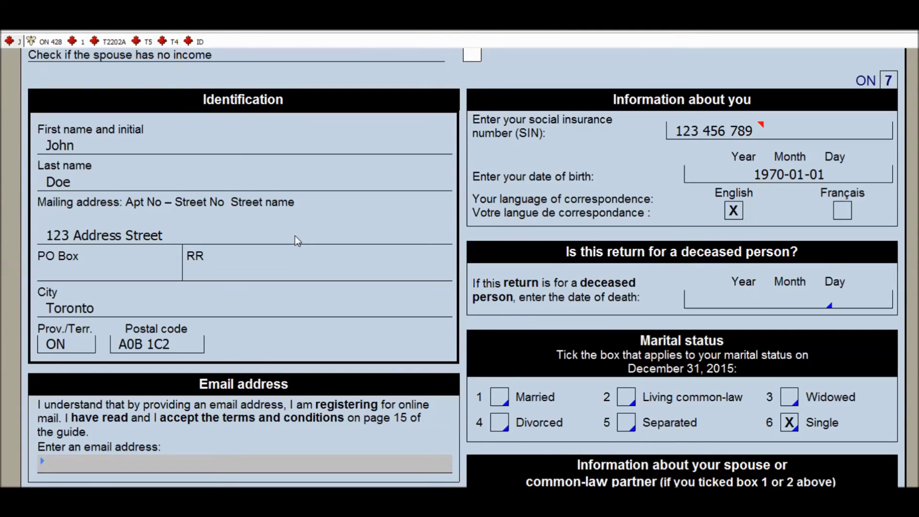
pyautogui.scroll(-2, 295, 235)
pyautogui.scroll(-2, 374, 261)
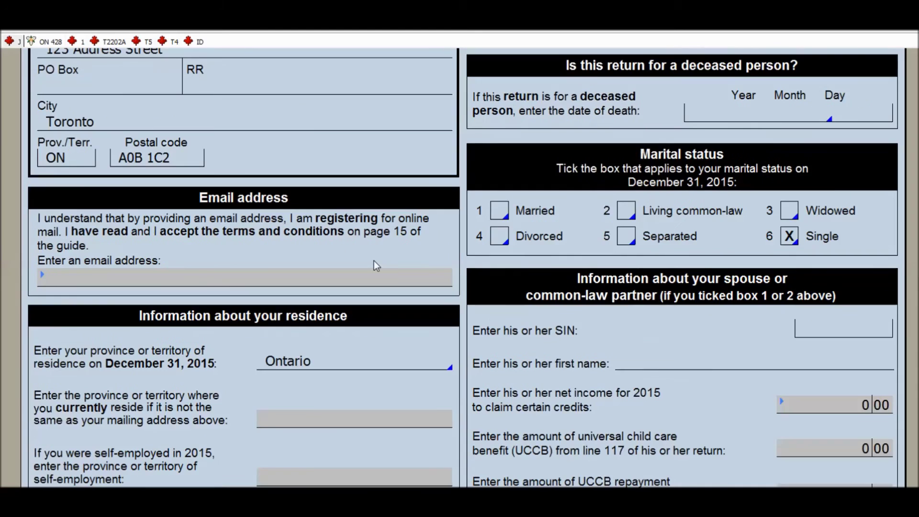
pyautogui.scroll(-2, 374, 265)
pyautogui.scroll(-6, 374, 262)
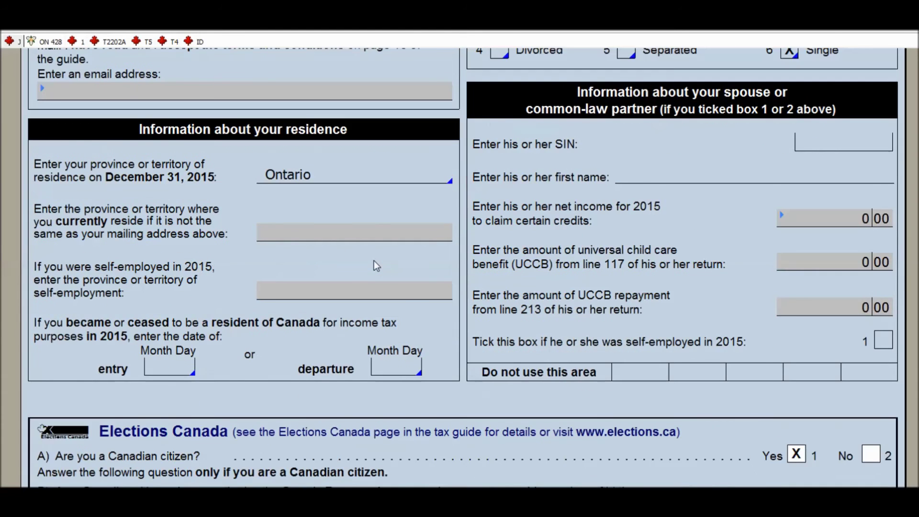
pyautogui.scroll(-8, 374, 263)
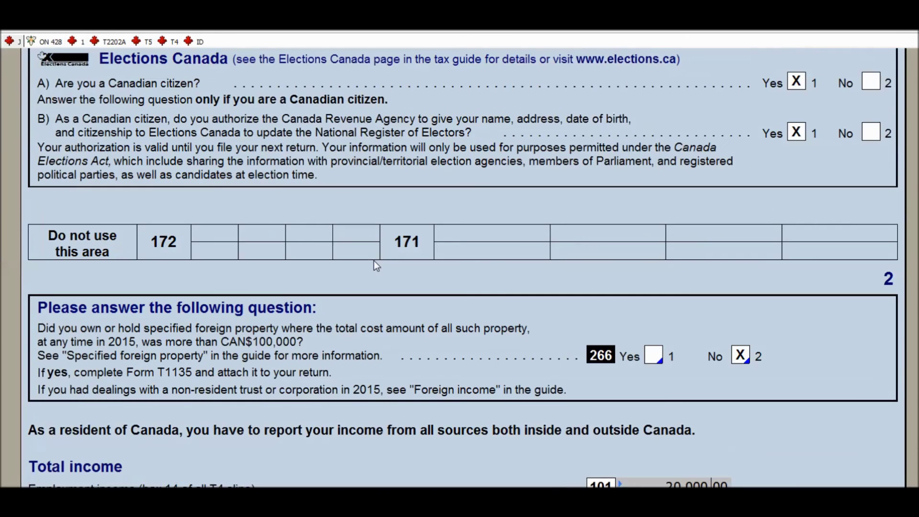
# Step: Examine the Total income section of the T1 General, from employment income on line 101 to total income on line 150
pyautogui.scroll(-2, 376, 265)
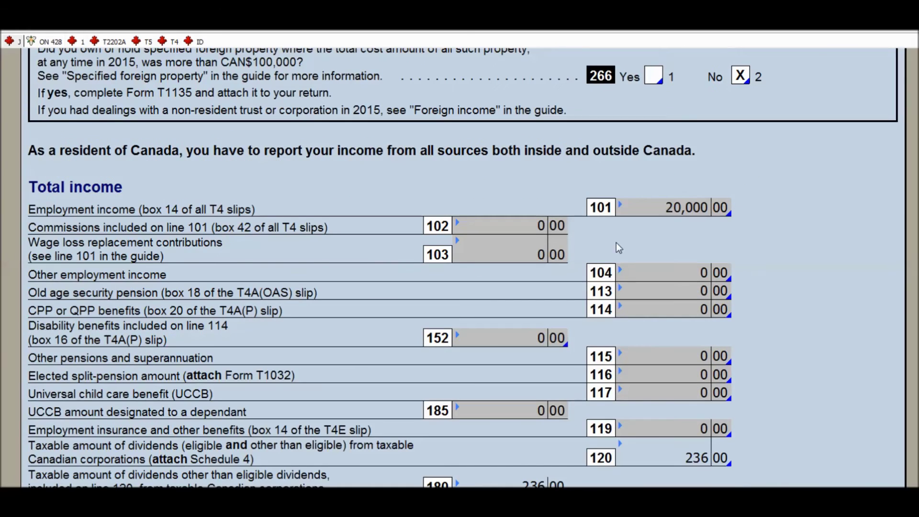
pyautogui.scroll(-4, 679, 248)
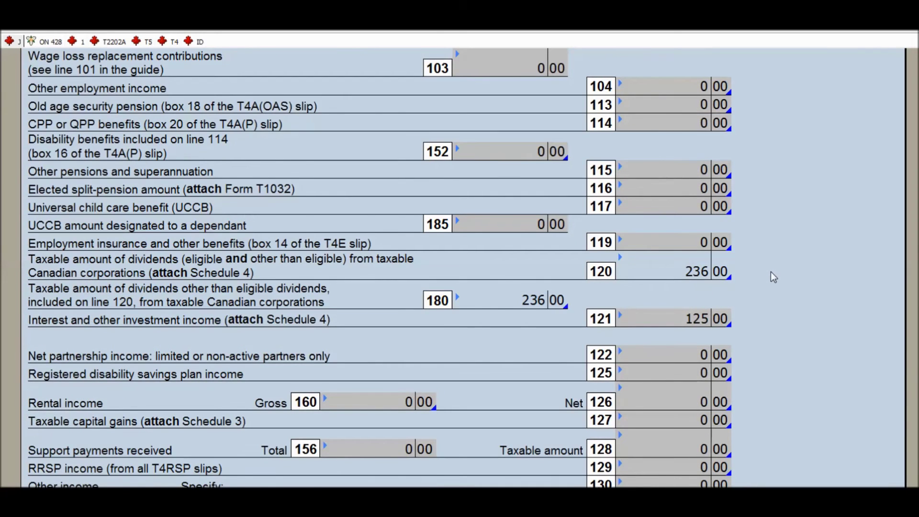
pyautogui.scroll(-1, 768, 270)
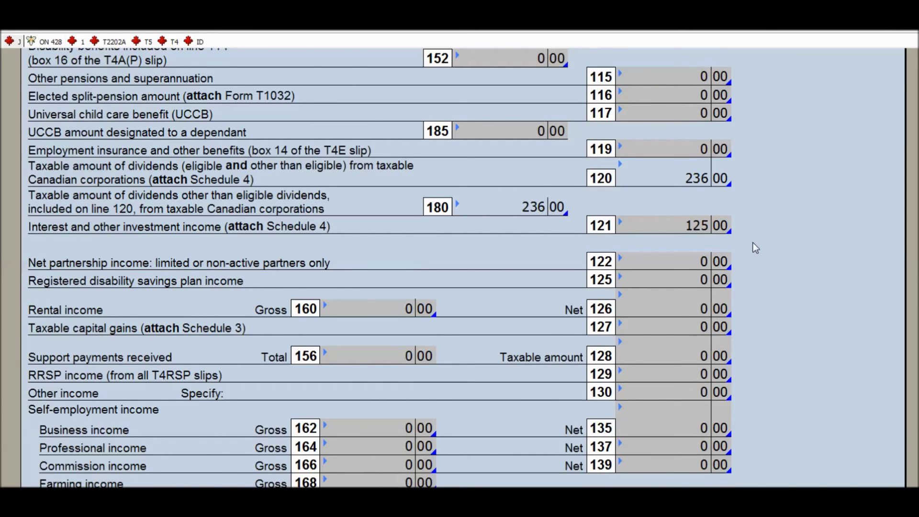
pyautogui.scroll(-3, 753, 245)
pyautogui.scroll(-7, 753, 248)
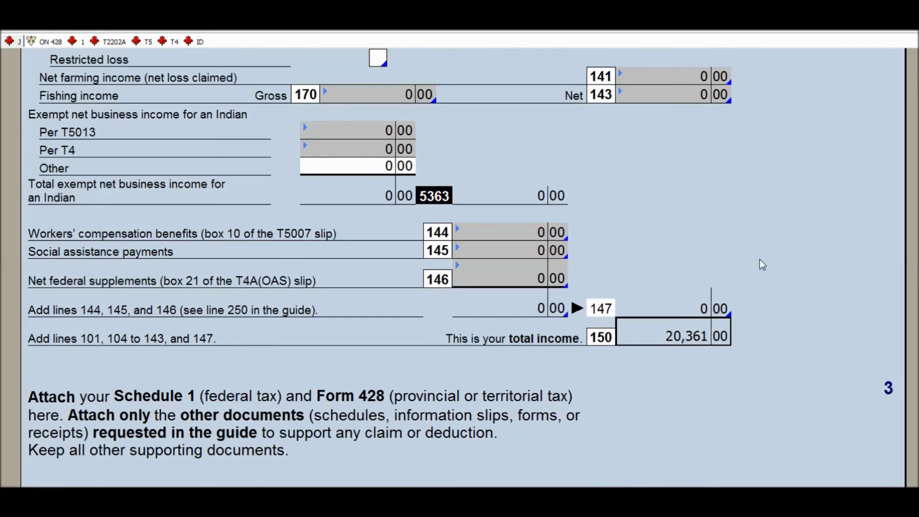
# Step: Examine the Net income and Taxable income sections of the T1 General, including lines 234, 236 and 260
pyautogui.scroll(-6, 777, 312)
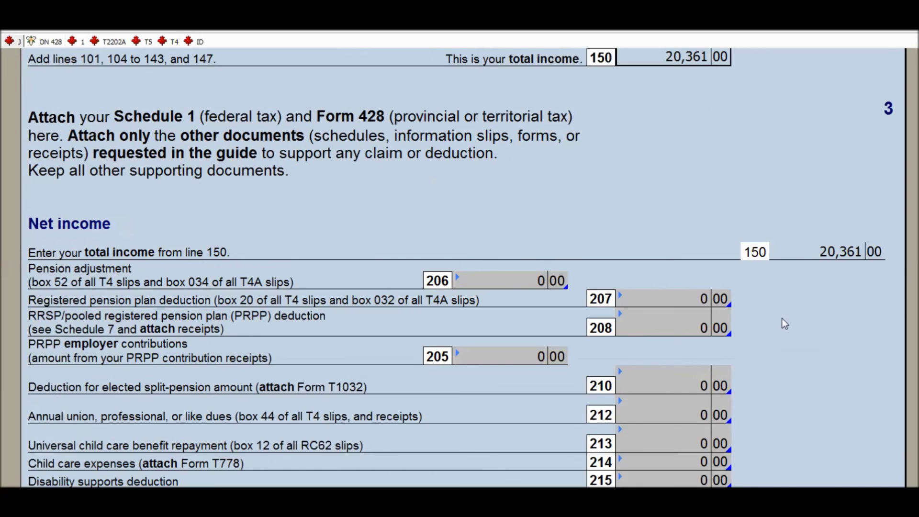
pyautogui.scroll(-2, 782, 319)
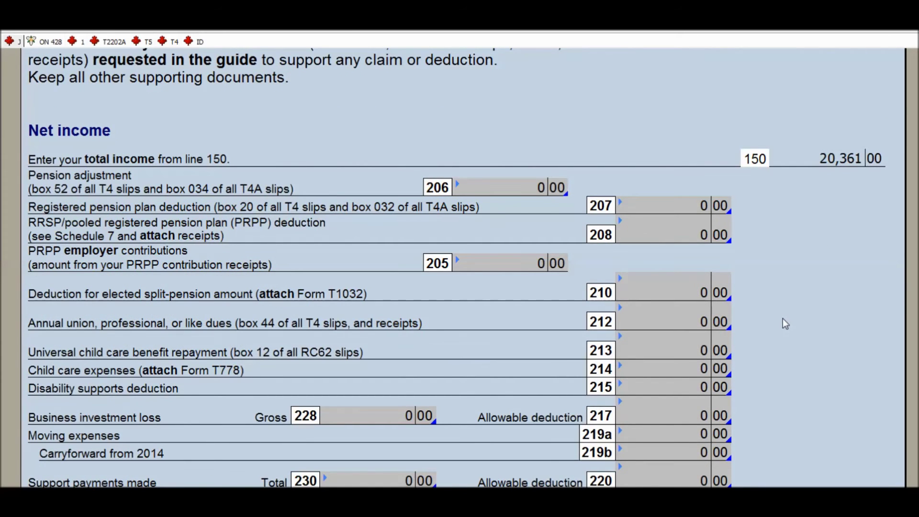
pyautogui.scroll(-2, 782, 319)
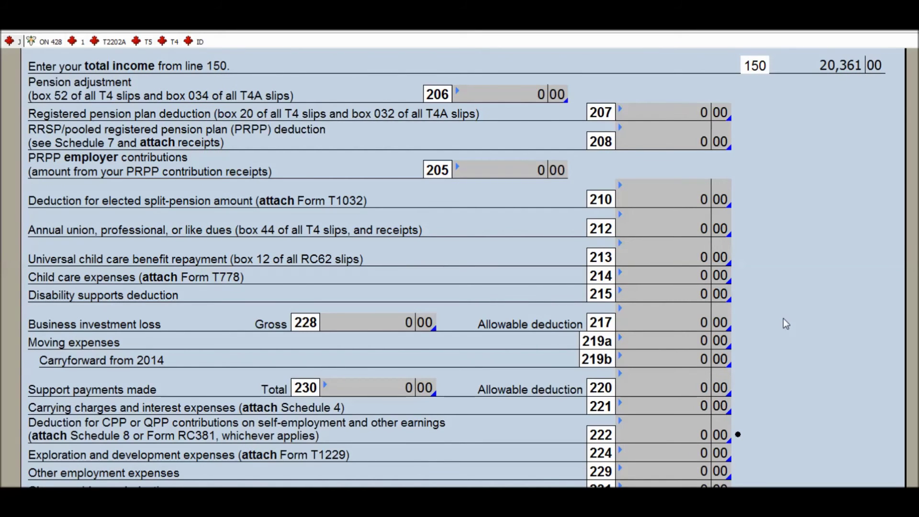
pyautogui.scroll(-4, 784, 318)
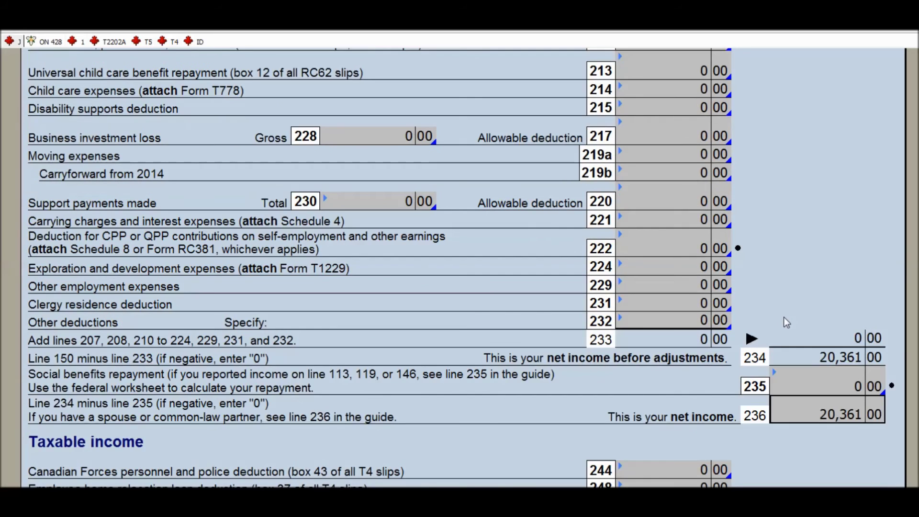
pyautogui.scroll(-2, 785, 322)
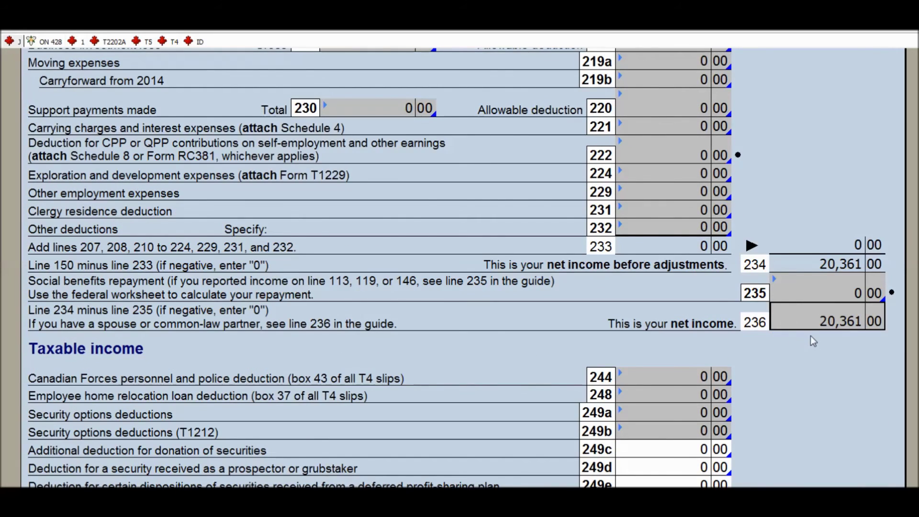
pyautogui.scroll(-14, 812, 340)
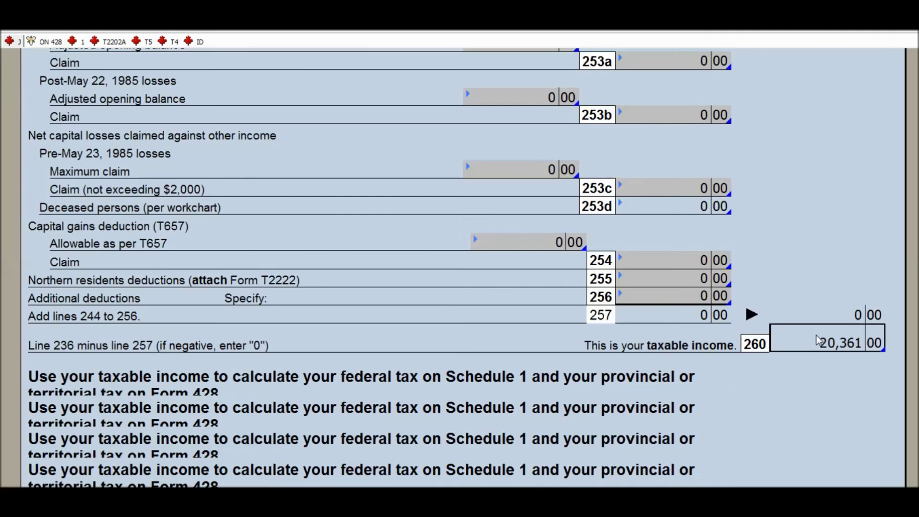
# Step: Examine the Refund or balance owing section of the T1 General, covering total payable, total credits and the refund on line 484
pyautogui.scroll(-2, 816, 336)
pyautogui.scroll(-4, 818, 336)
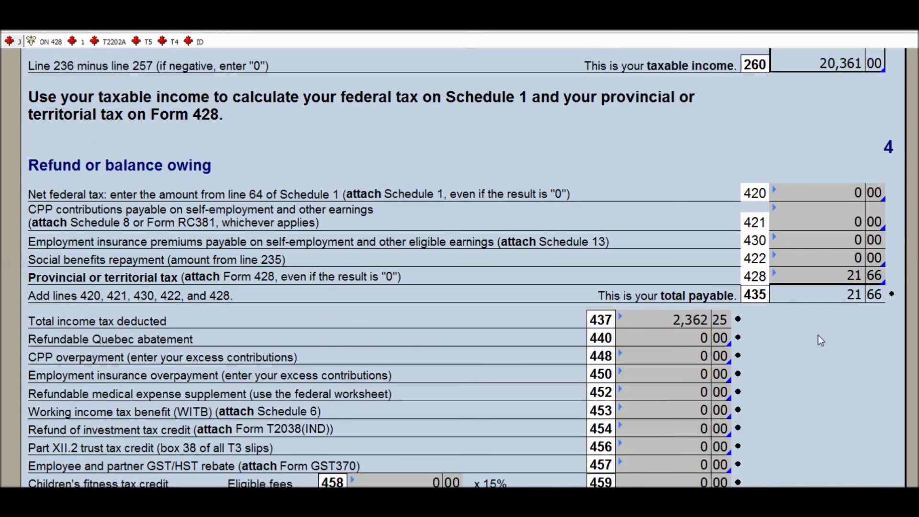
pyautogui.scroll(-2, 818, 335)
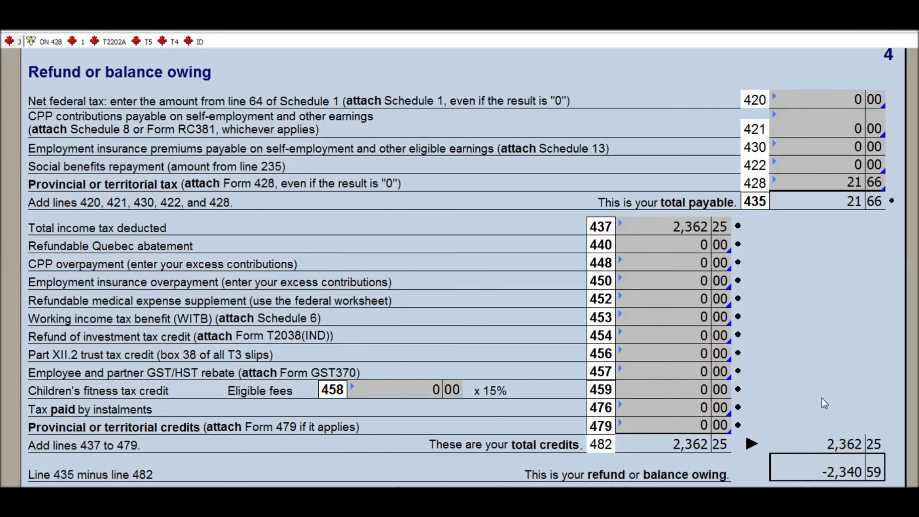
pyautogui.scroll(-2, 821, 399)
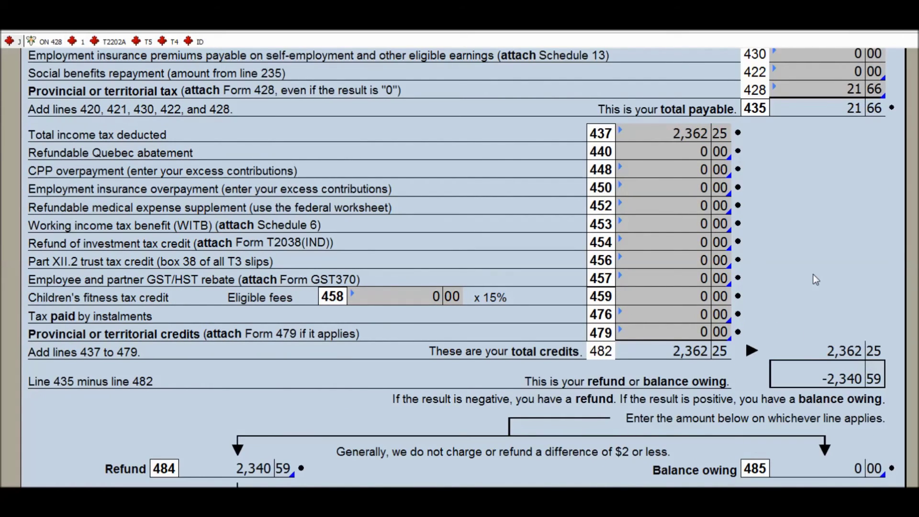